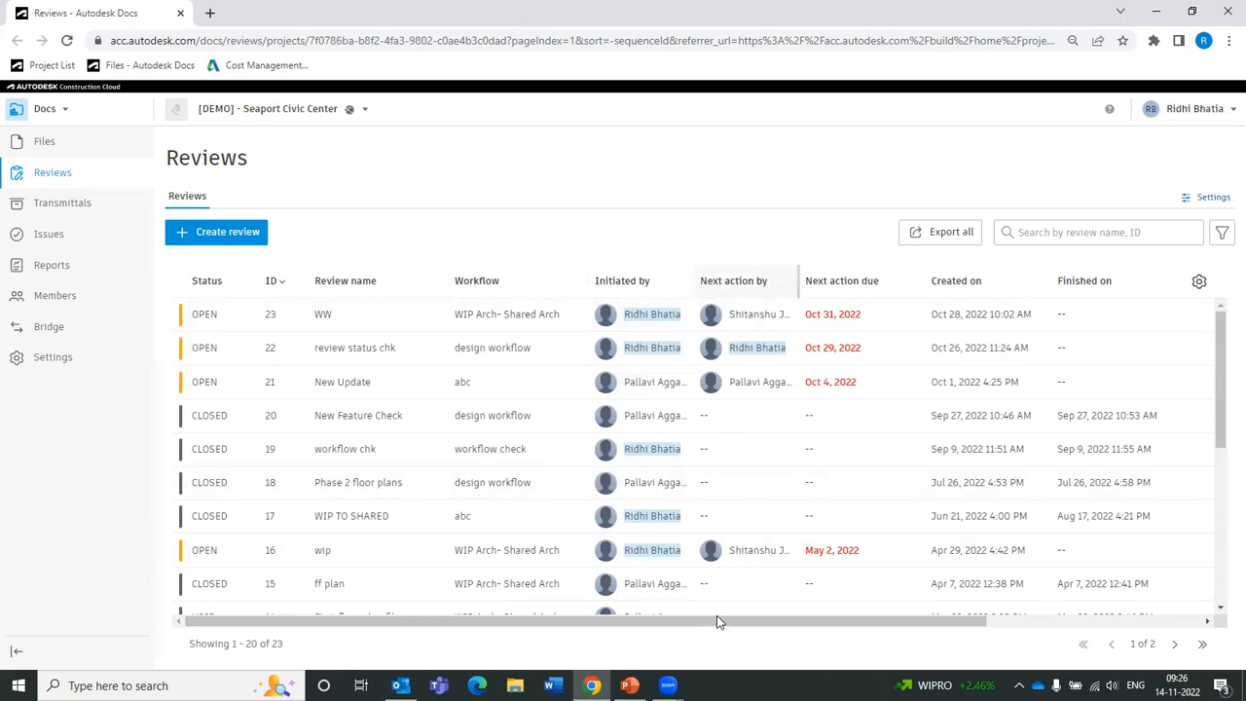
Step: Examine all columns of the reviews list, from Status across to the Files, Approved and Rejected counts
drag(793, 629, 827, 622)
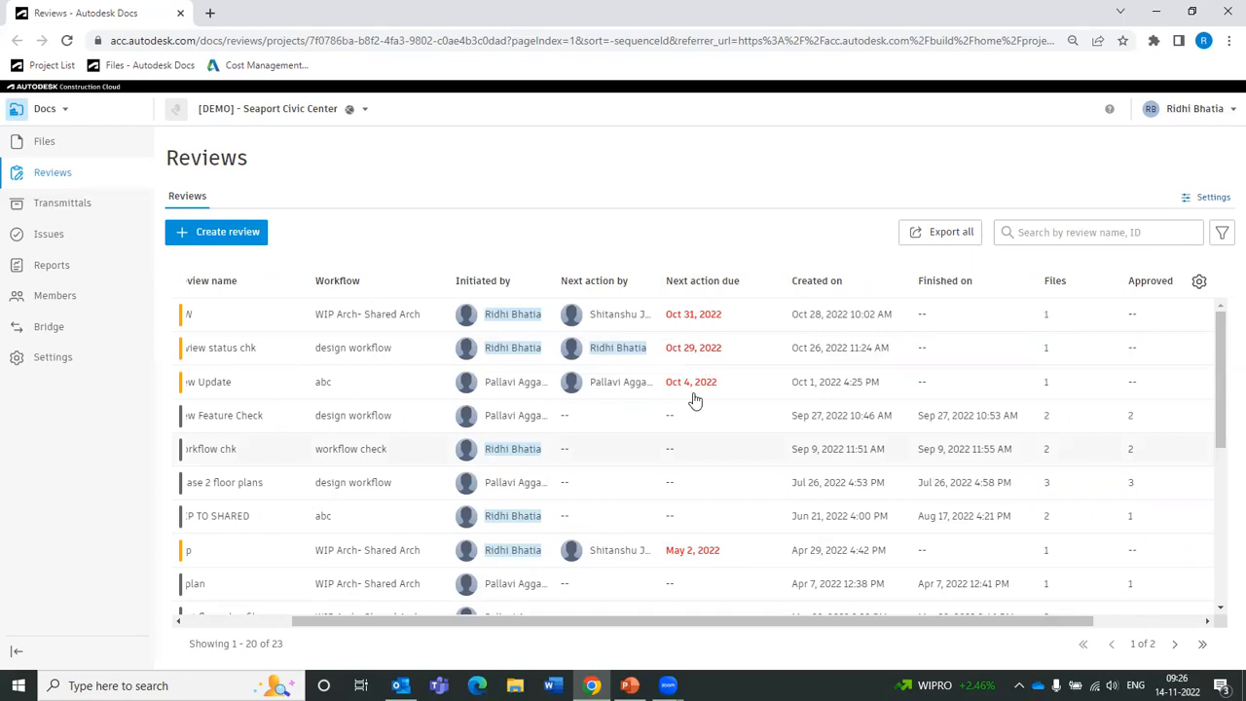
drag(759, 623, 964, 624)
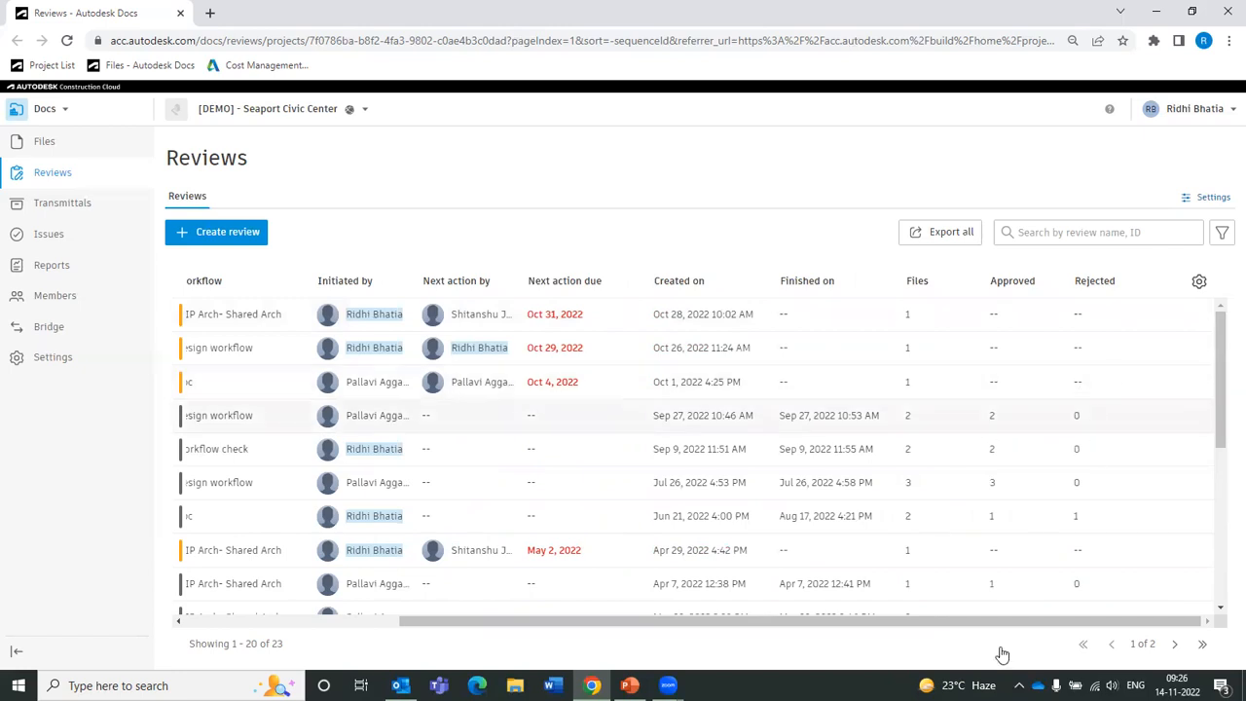
drag(956, 621, 500, 632)
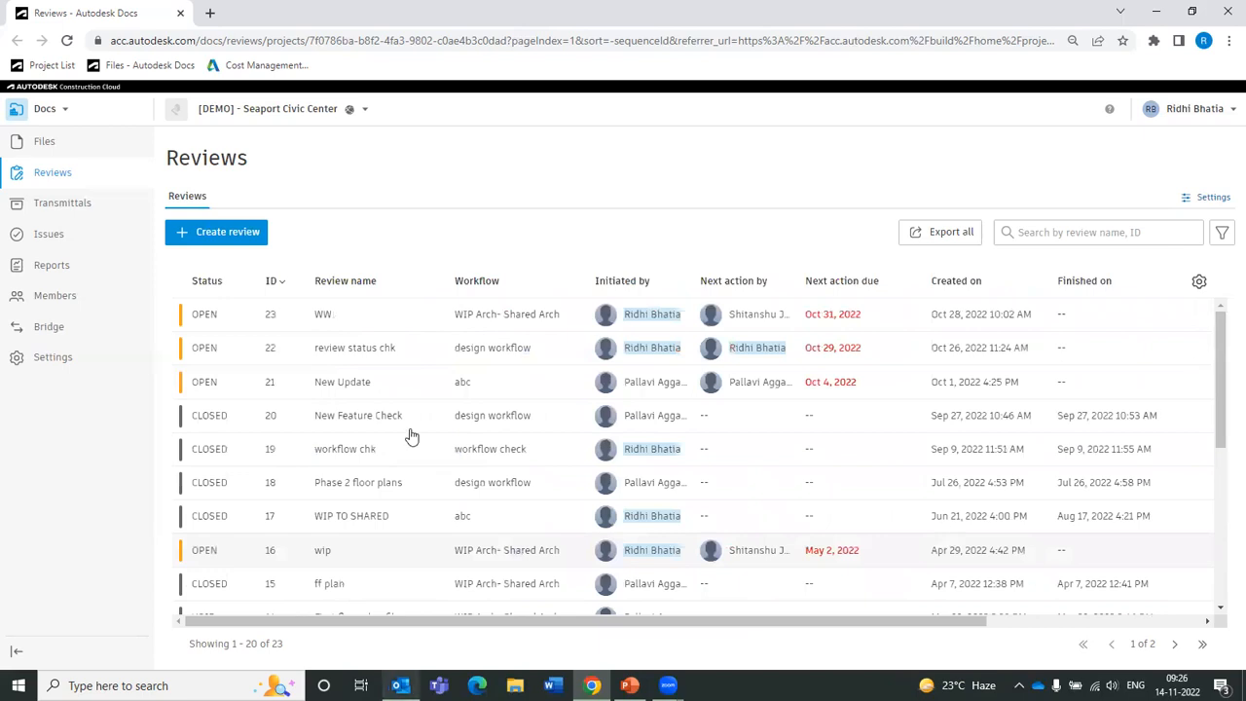
Step: Start a new approval workflow in the review settings from the Three Step Approval template
click(1212, 200)
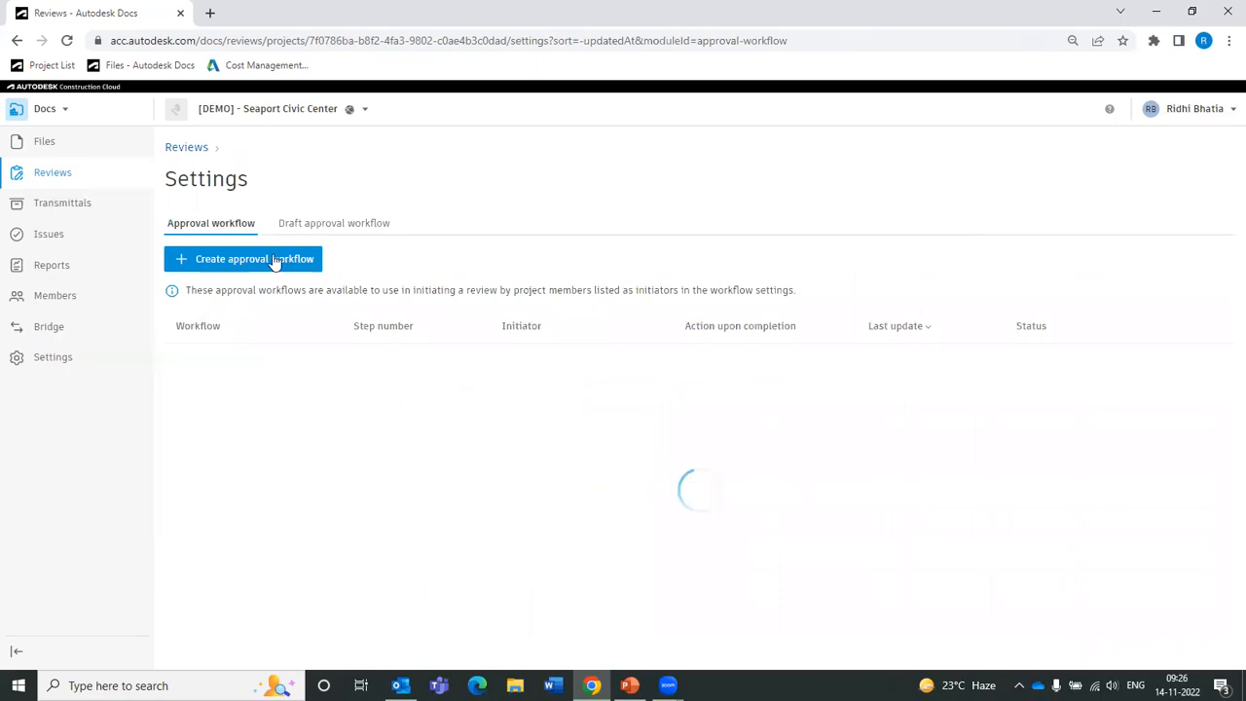
click(275, 260)
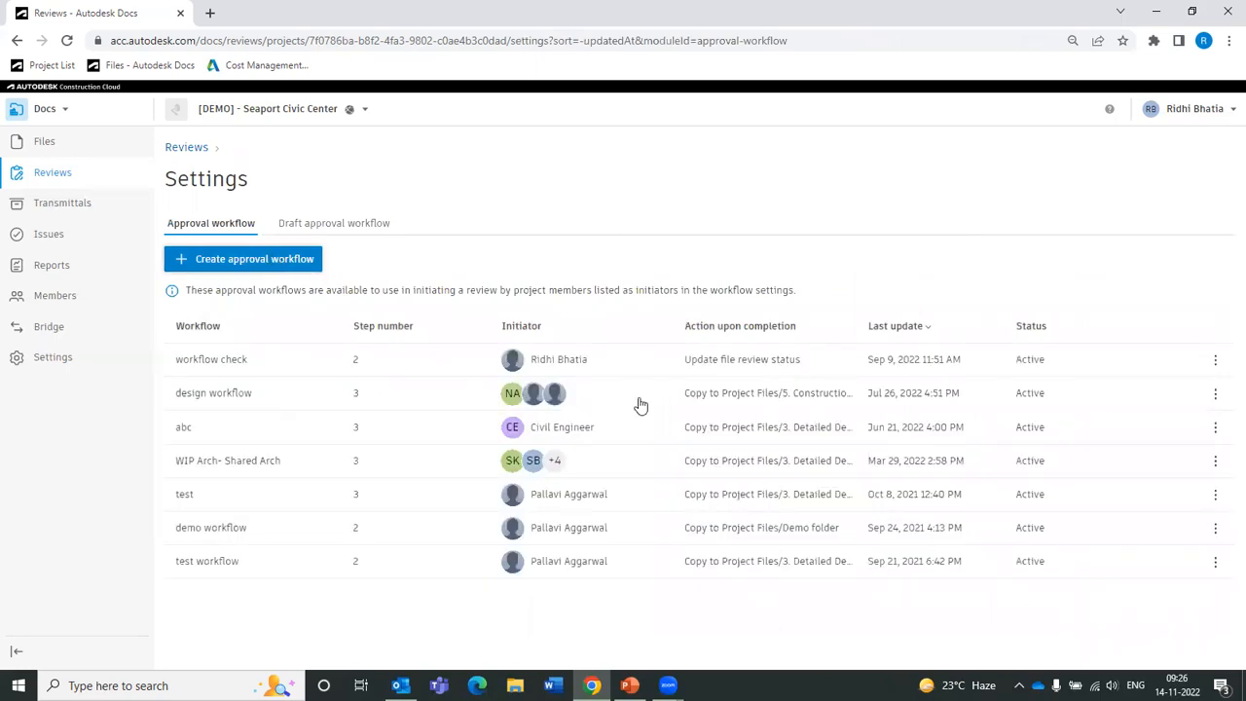
click(545, 378)
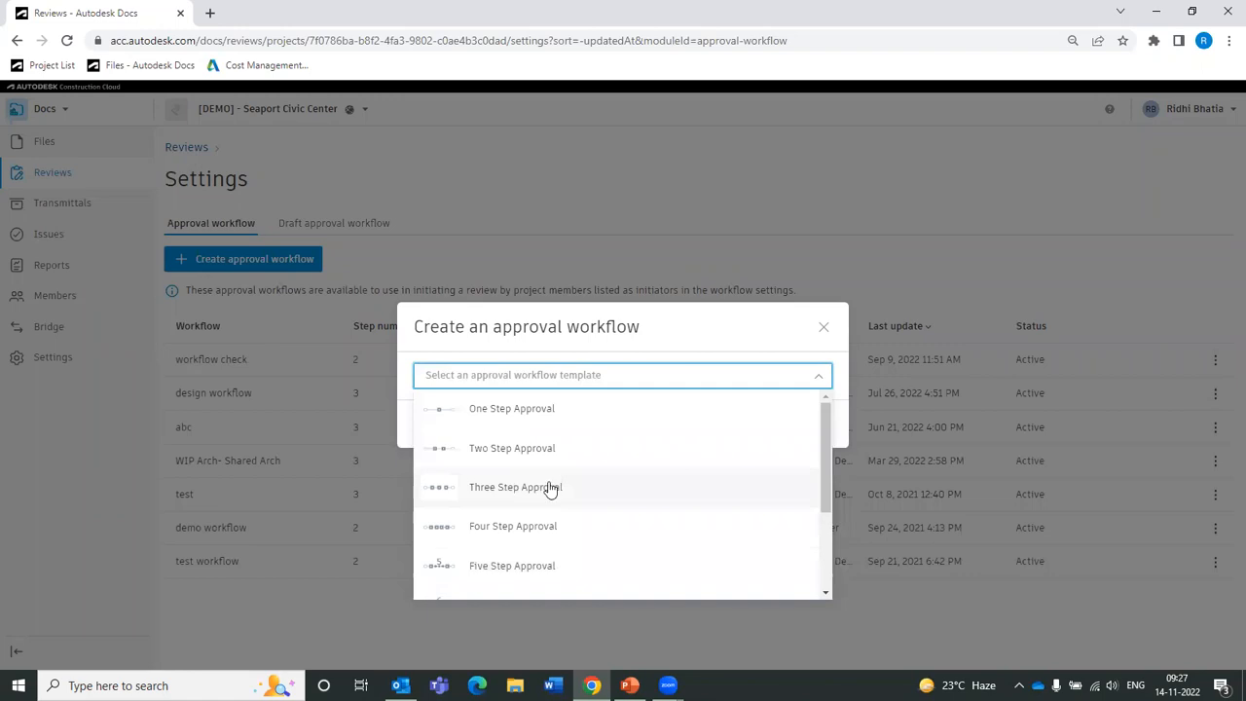
key(Return)
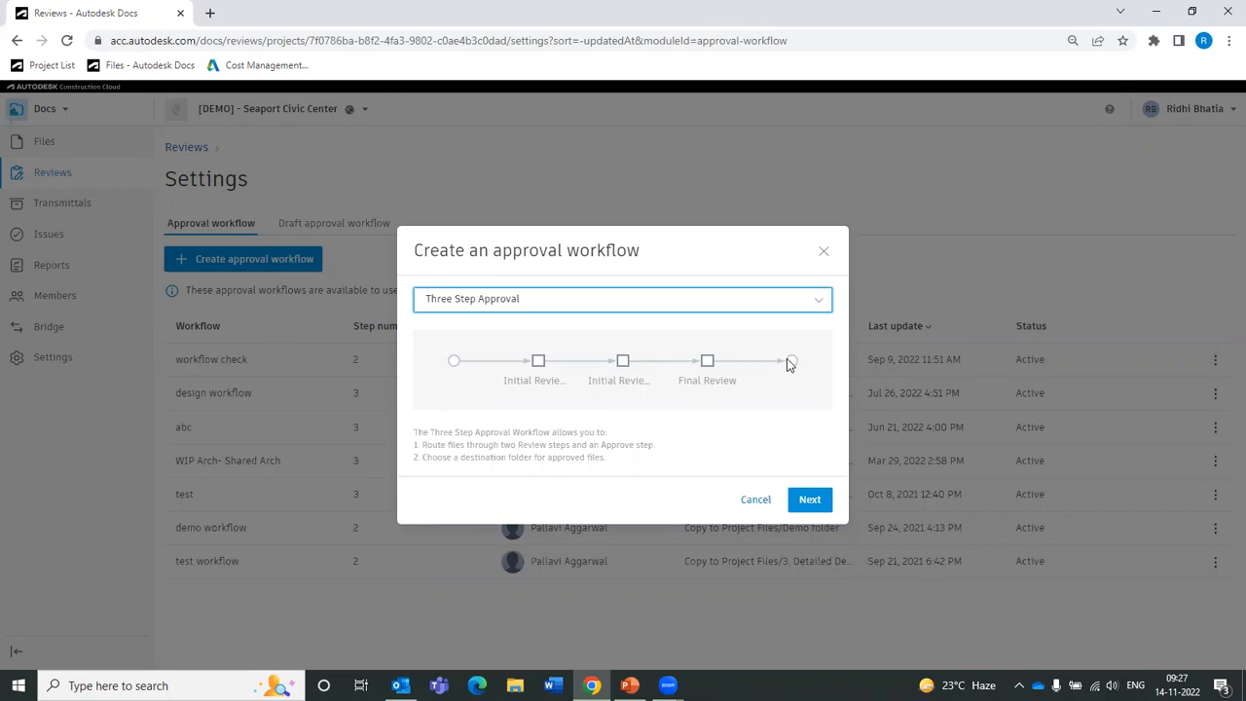
click(826, 501)
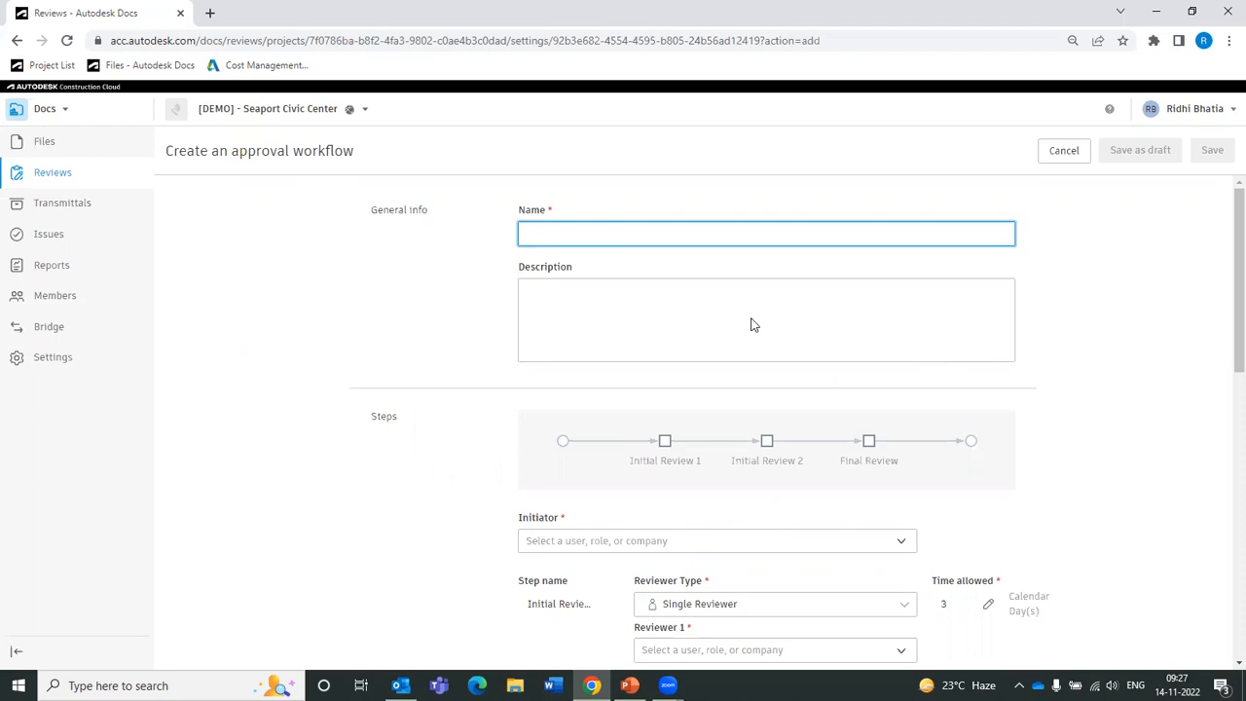
Step: Examine the workflow form's initiator, reviewer, file review status, completion action and custom note settings, and cancel it to return to the reviews list
scroll(750, 324, down, 2)
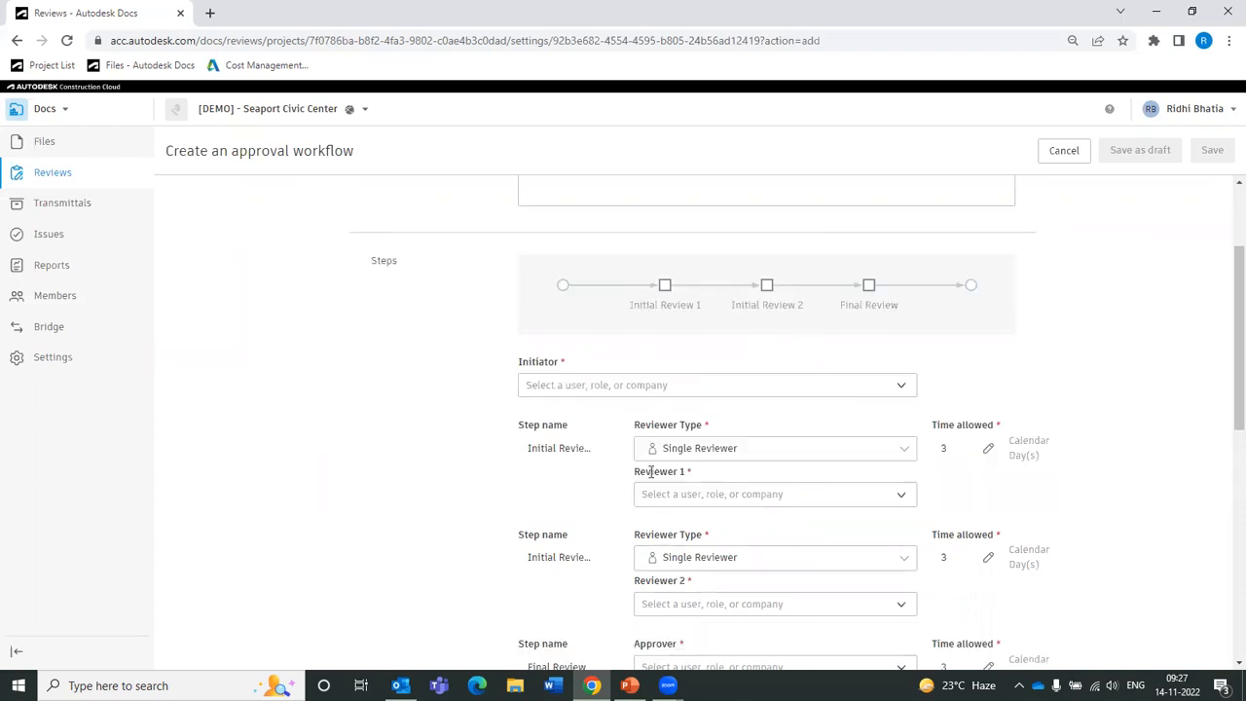
scroll(712, 225, down, 2)
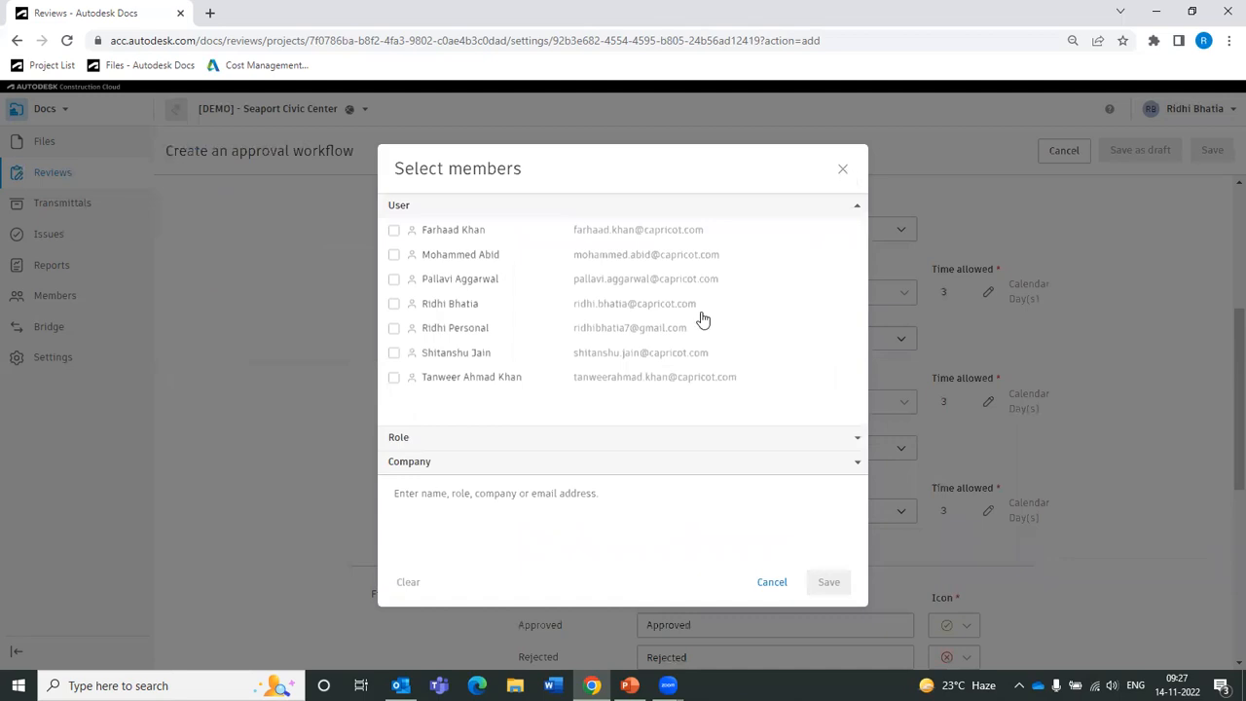
key(Escape)
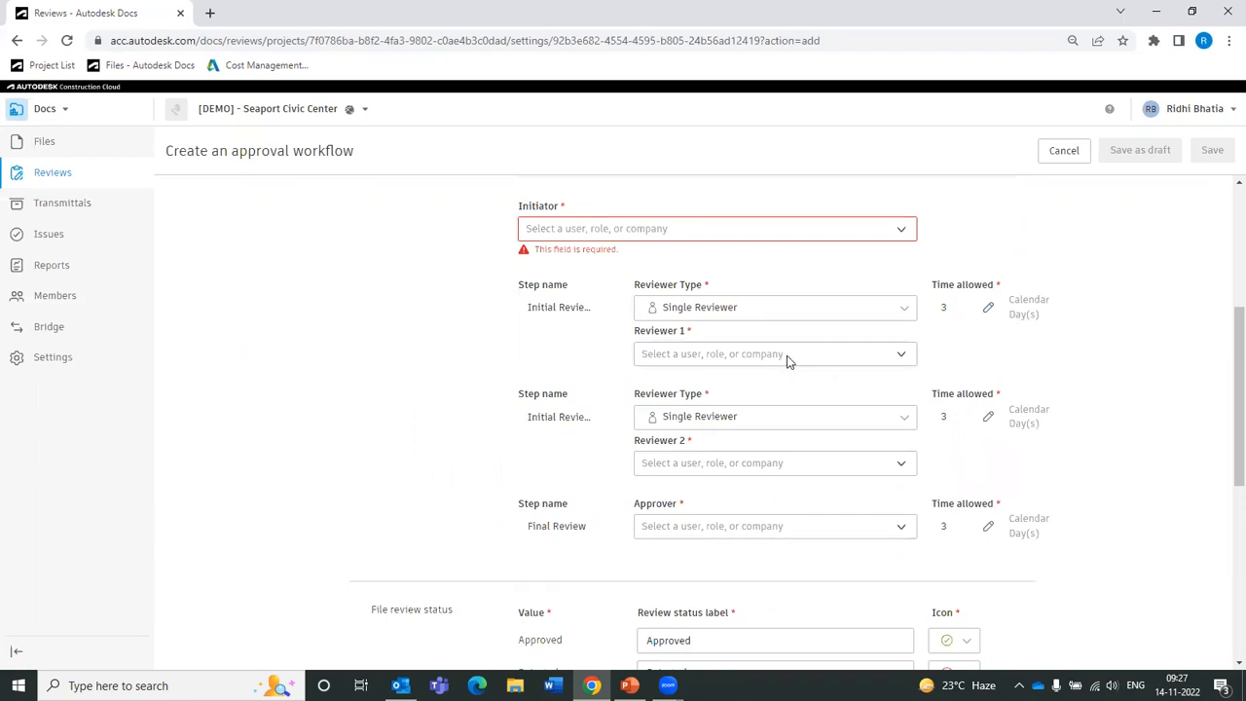
scroll(788, 362, down, 1)
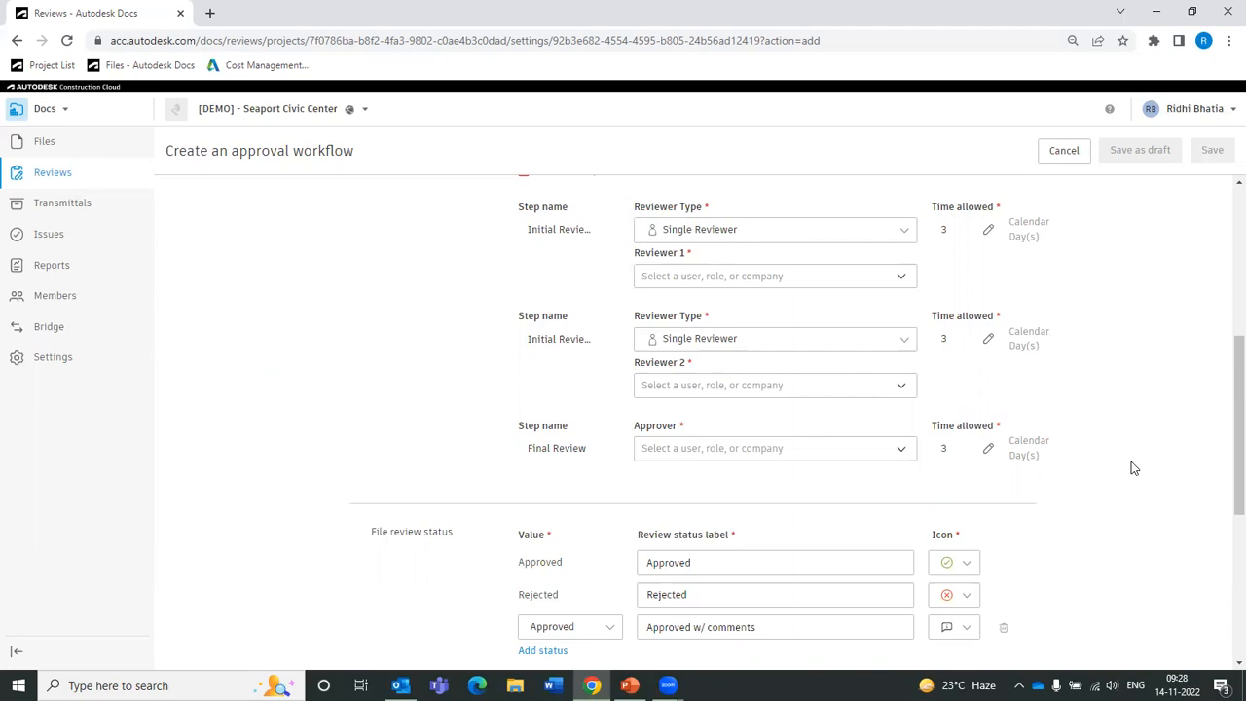
scroll(1131, 466, down, 2)
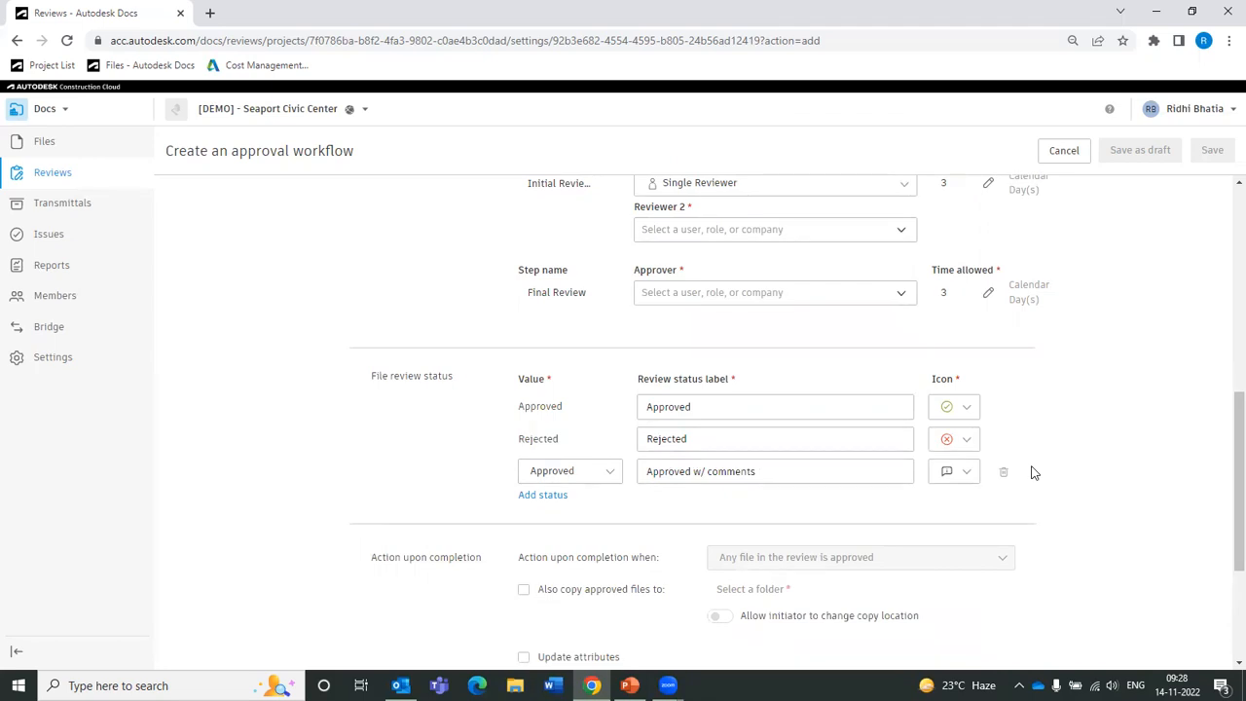
scroll(1034, 472, down, 2)
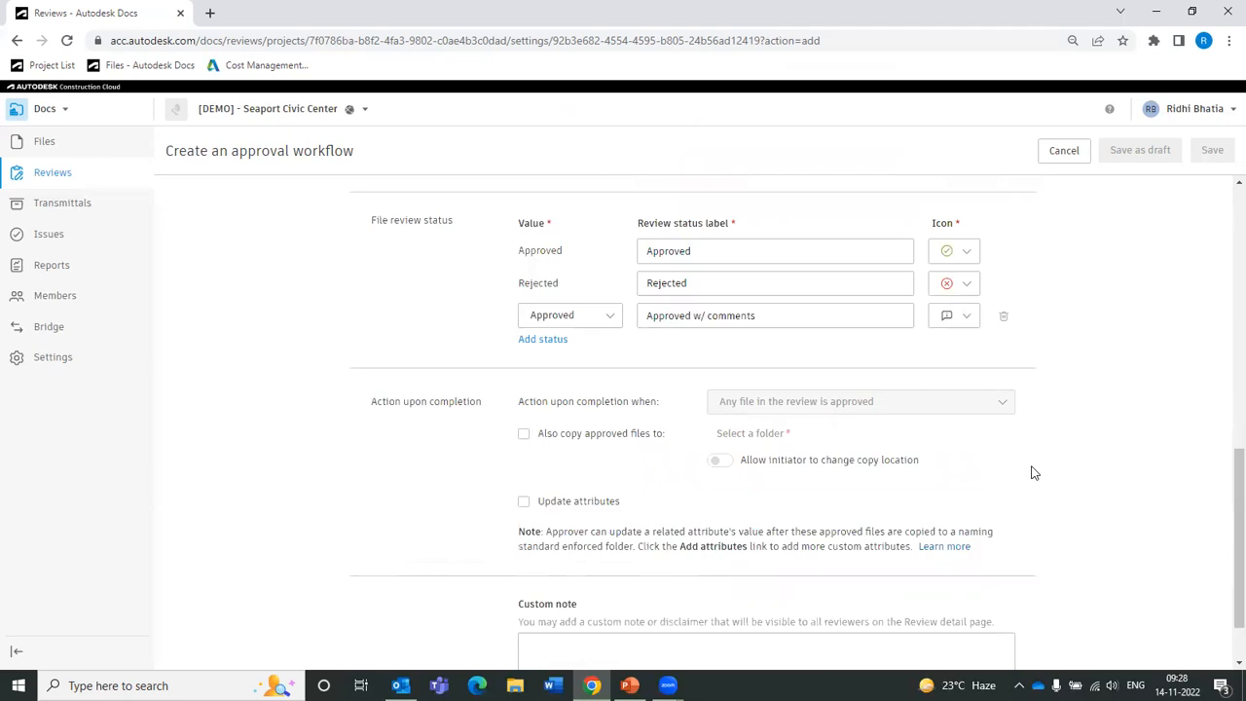
scroll(1033, 473, down, 1)
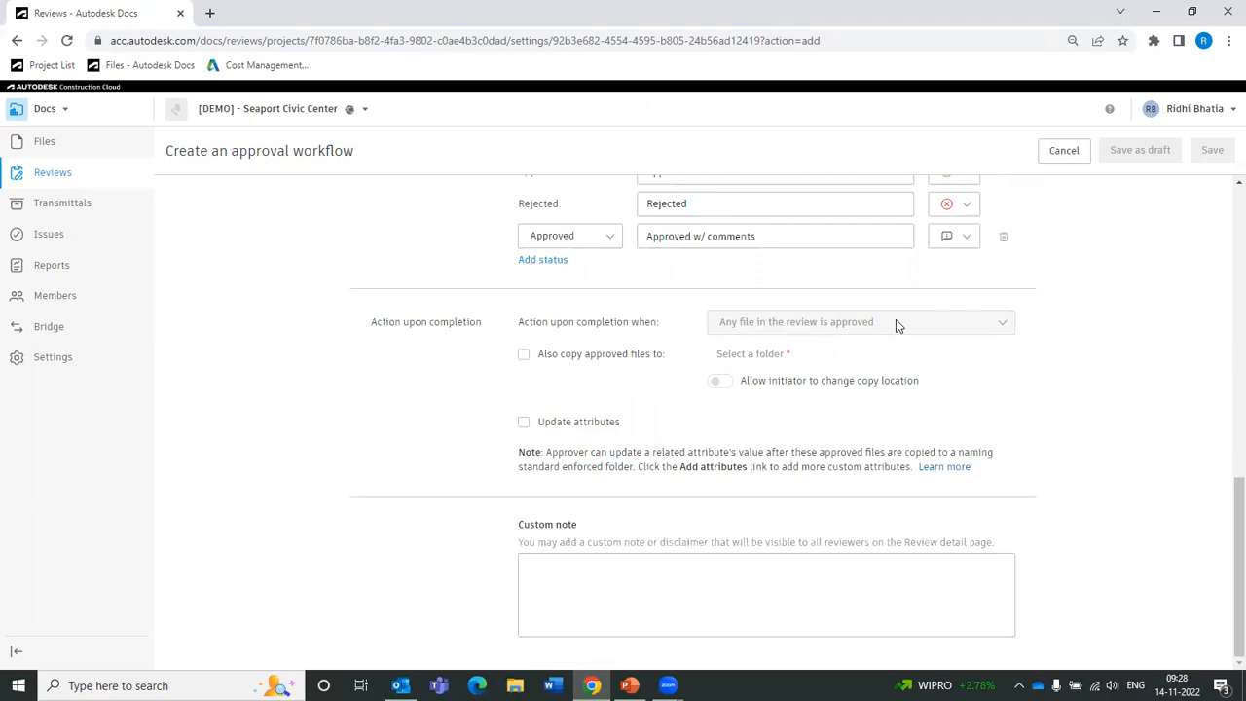
scroll(892, 318, up, 1)
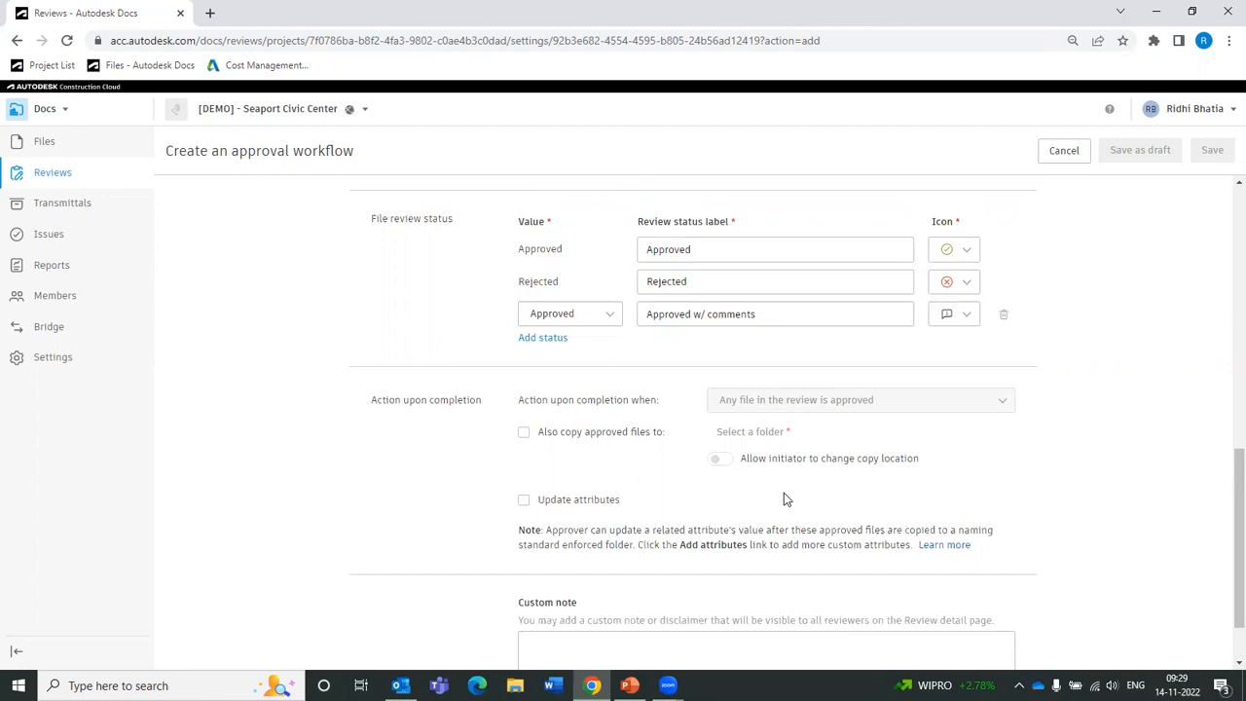
scroll(786, 498, up, 10)
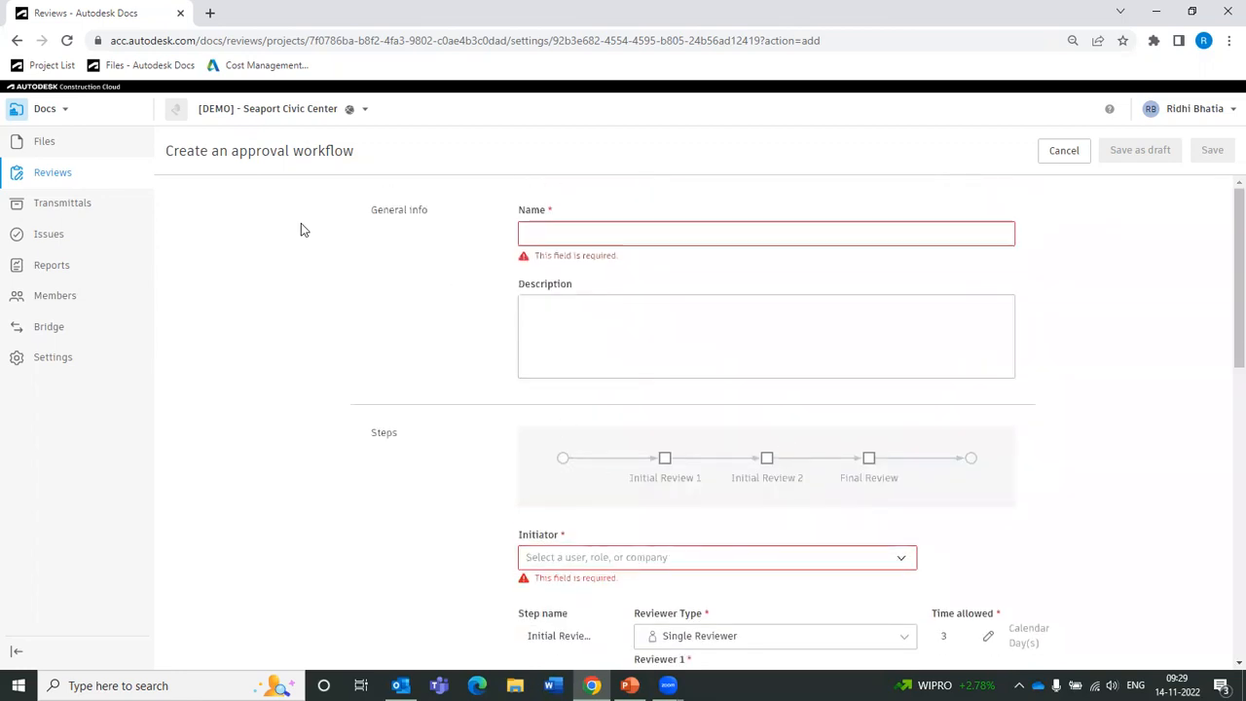
click(1079, 151)
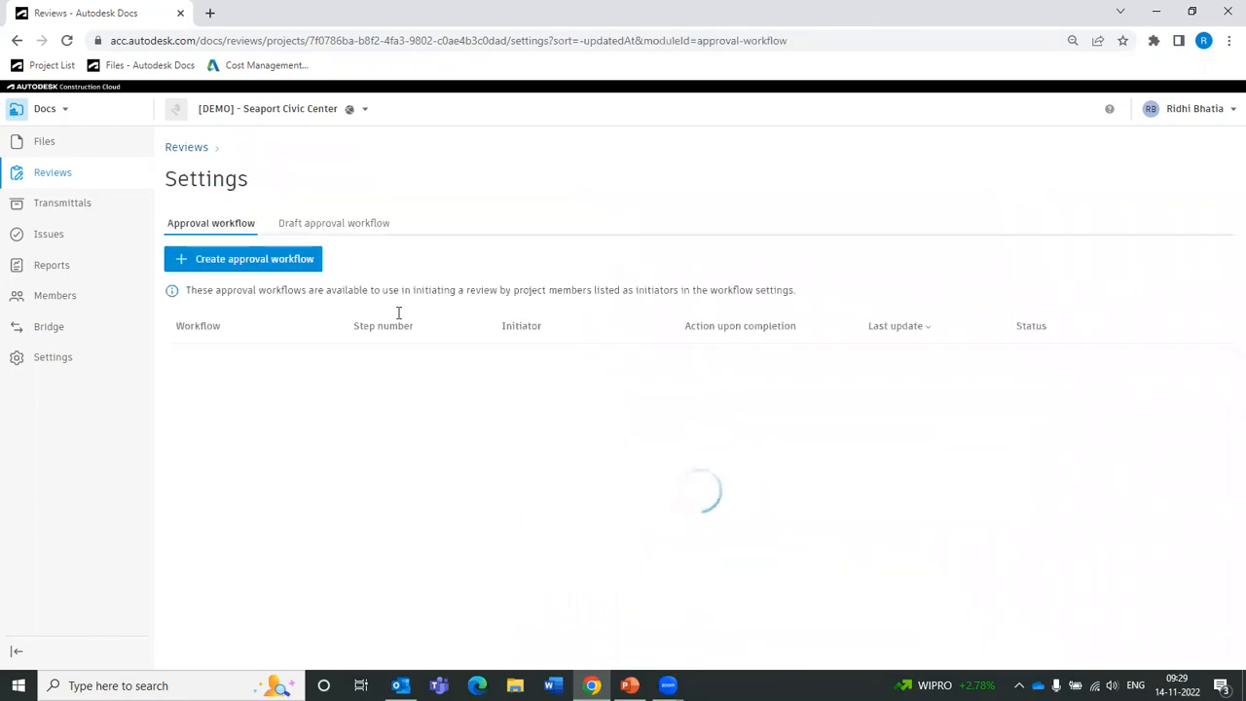
click(196, 152)
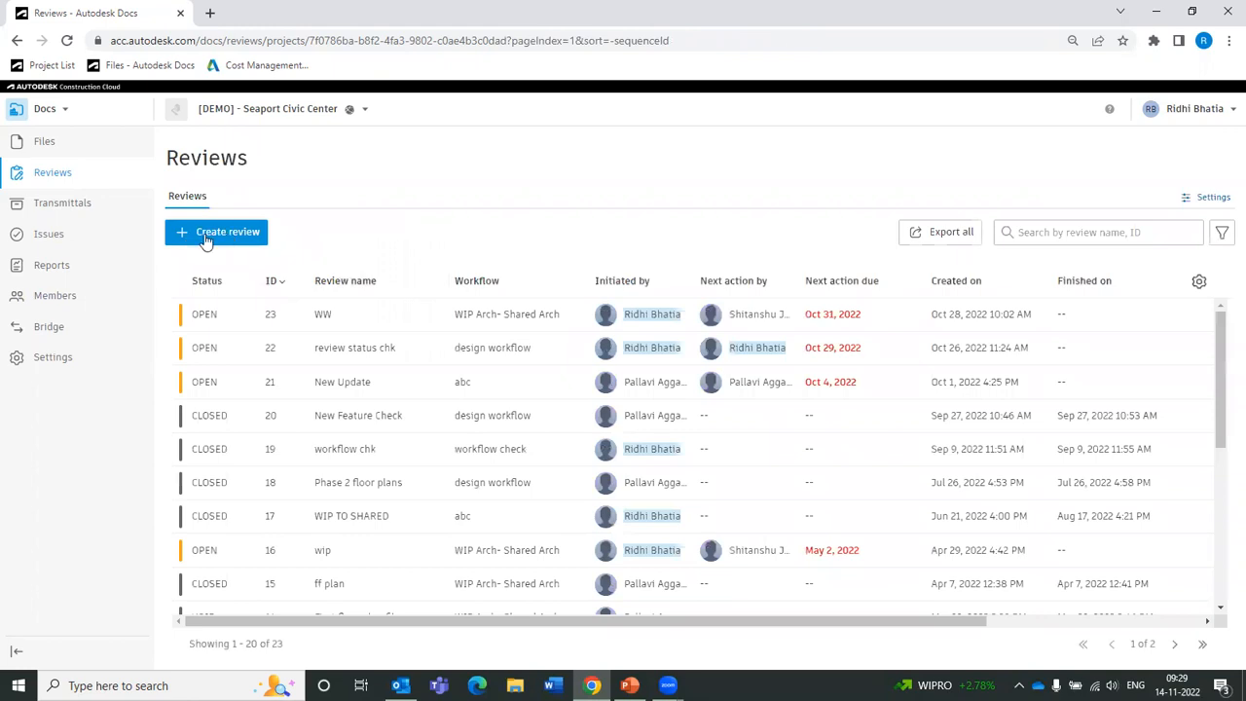
Step: Start a new review and browse Project Files through 3. Detailed Design, Design Management and 1. Design Development to the WIP Architecture folder
click(206, 239)
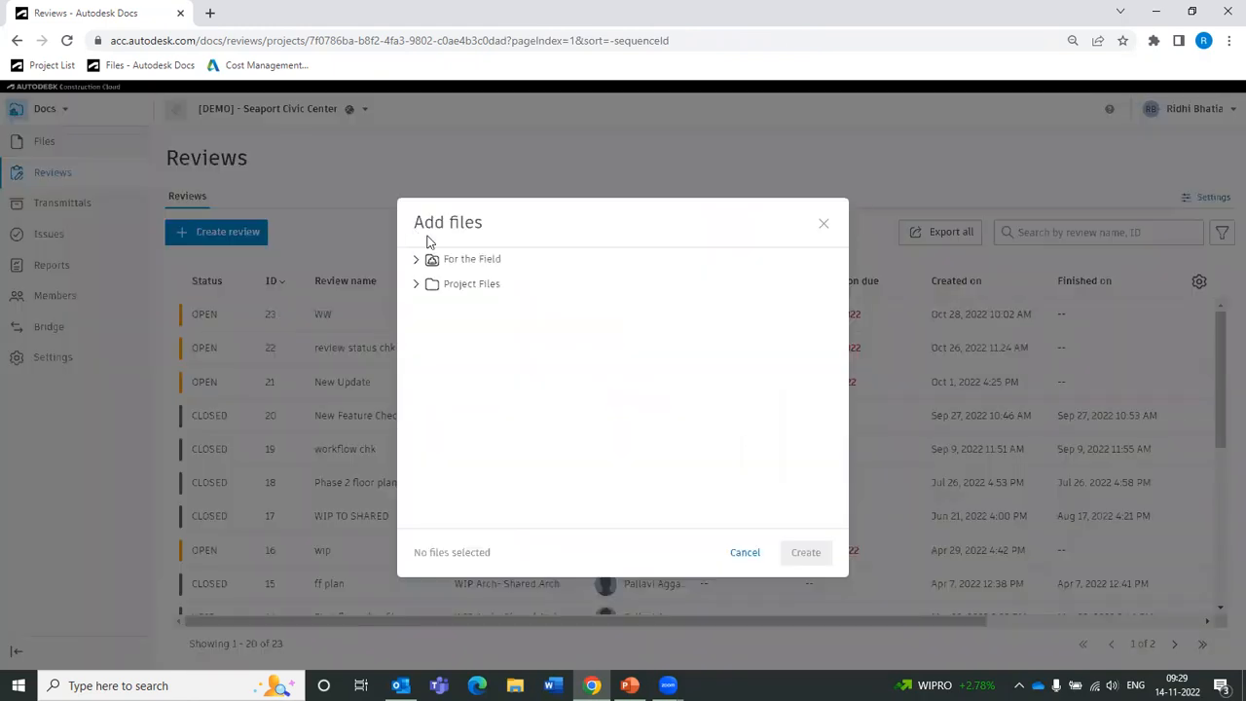
click(417, 284)
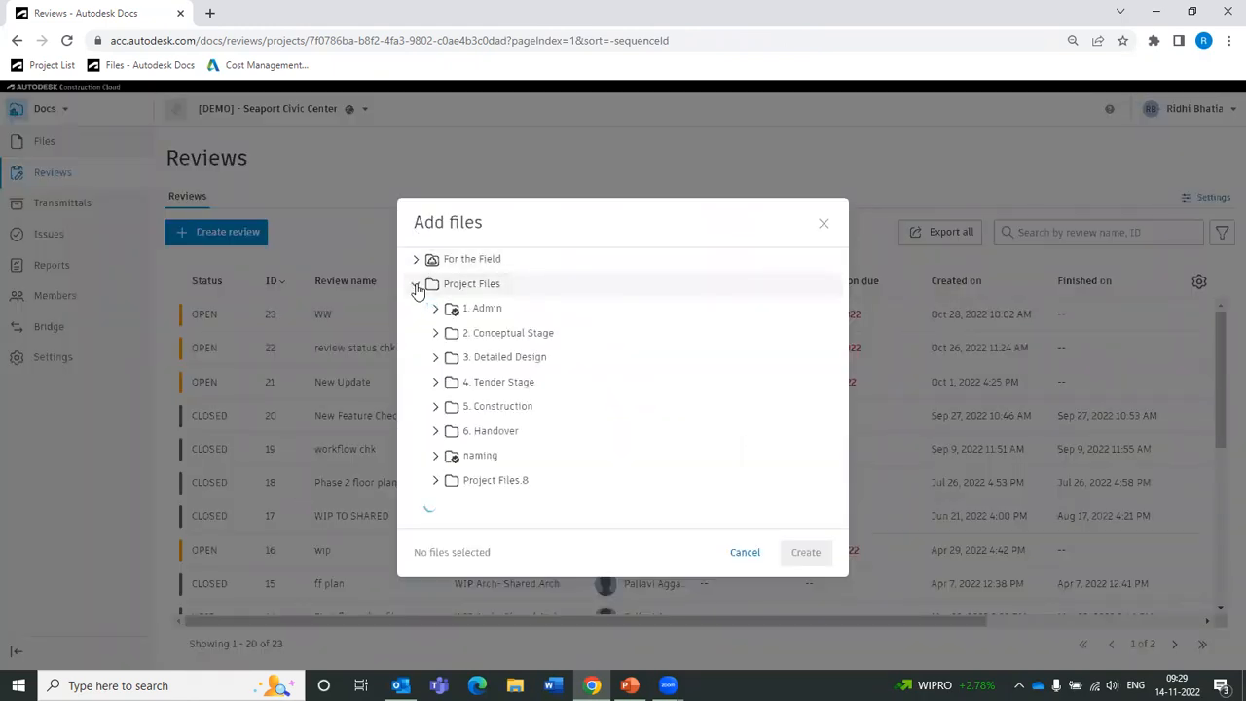
click(435, 333)
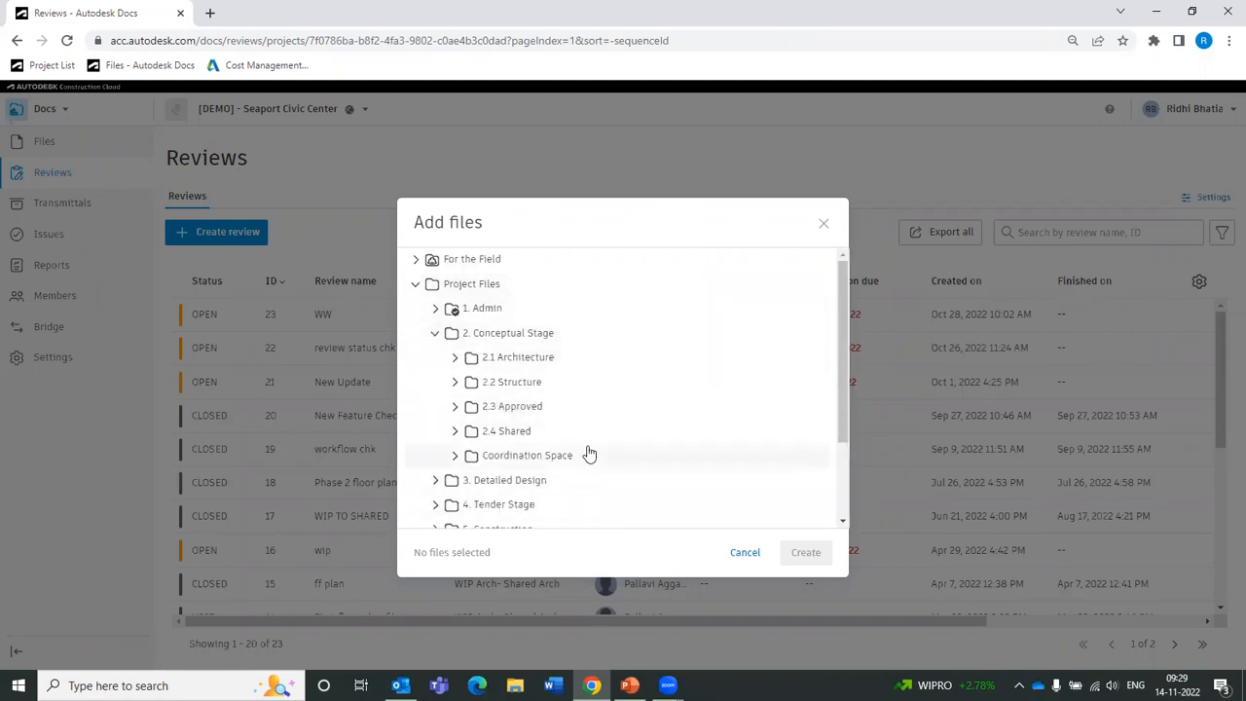
scroll(582, 440, down, 1)
scroll(473, 506, down, 1)
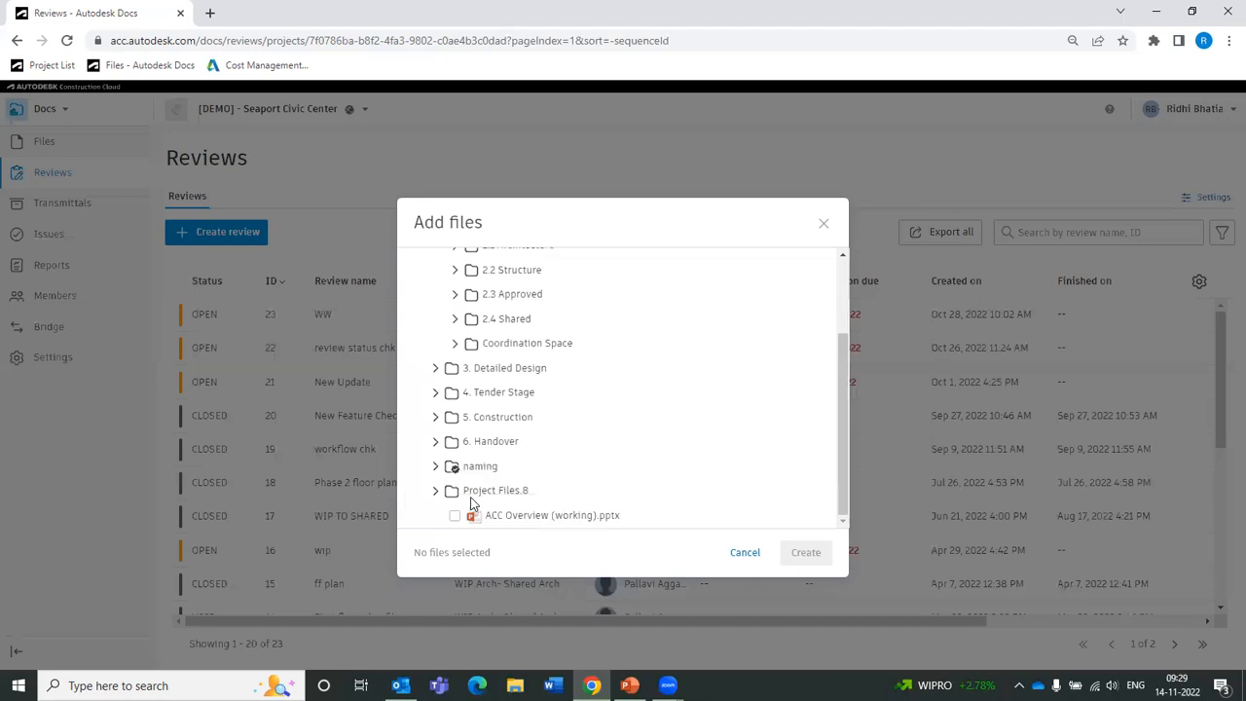
click(435, 368)
scroll(507, 358, down, 2)
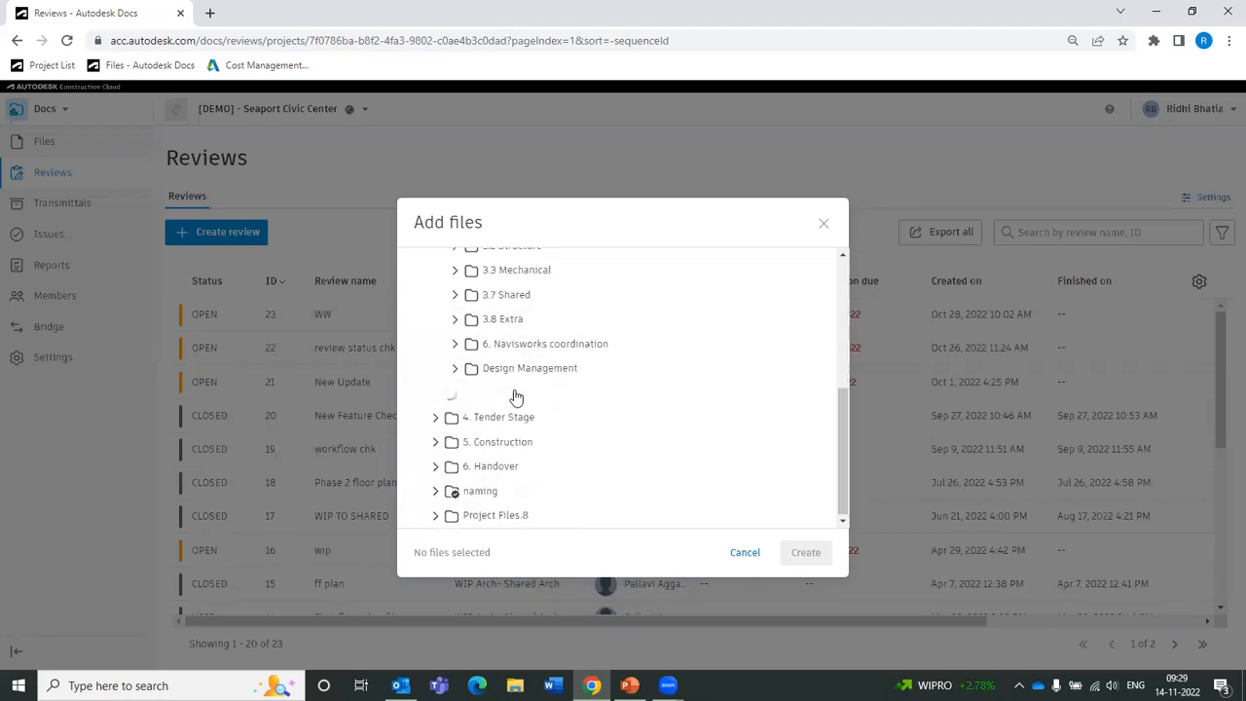
click(456, 368)
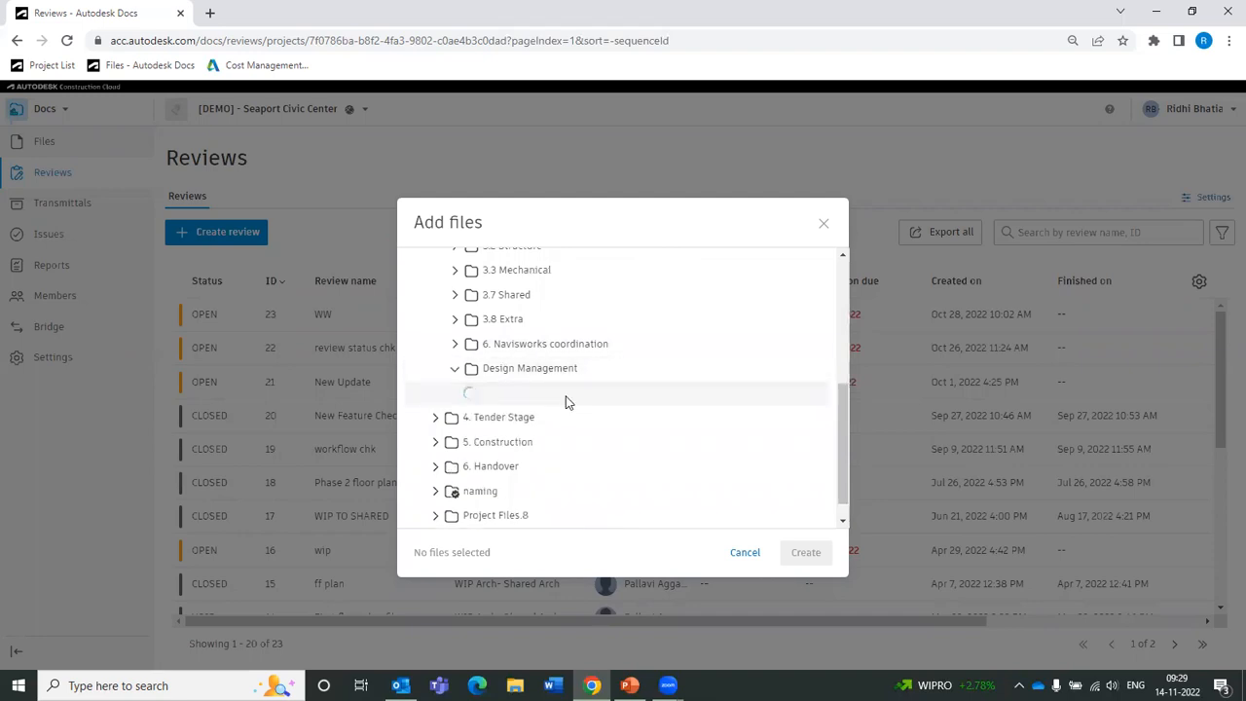
click(474, 393)
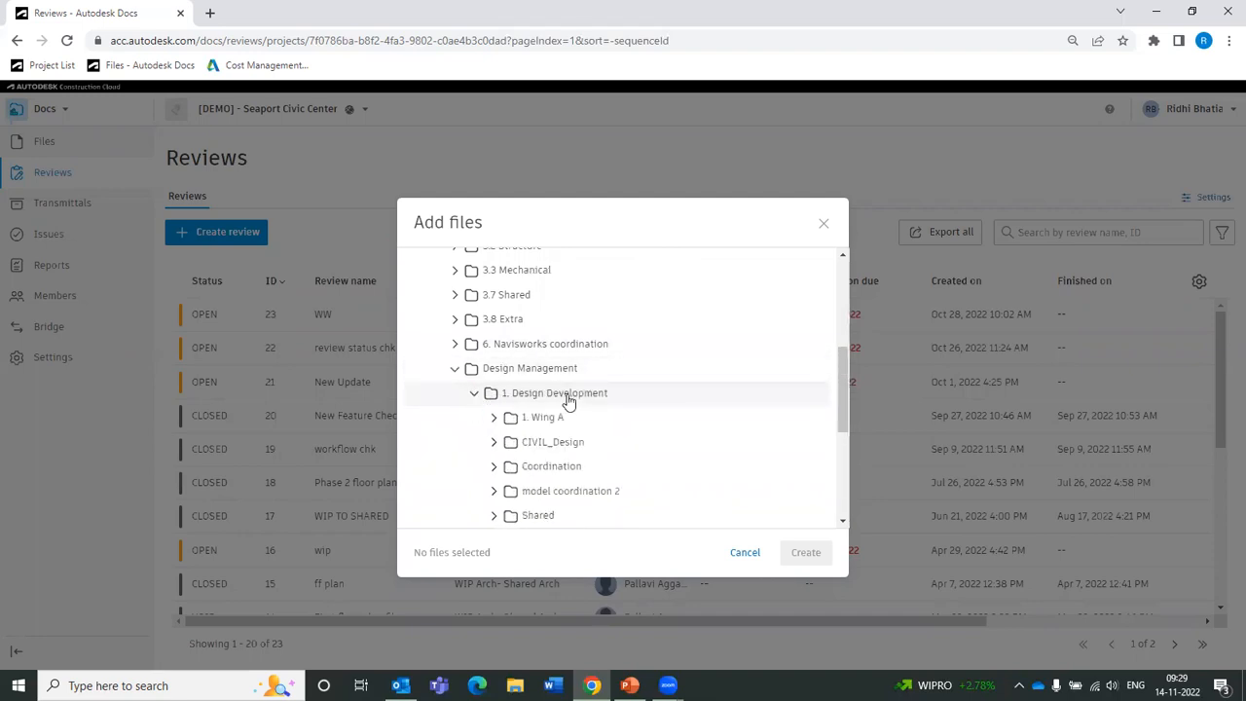
scroll(569, 401, down, 3)
click(530, 307)
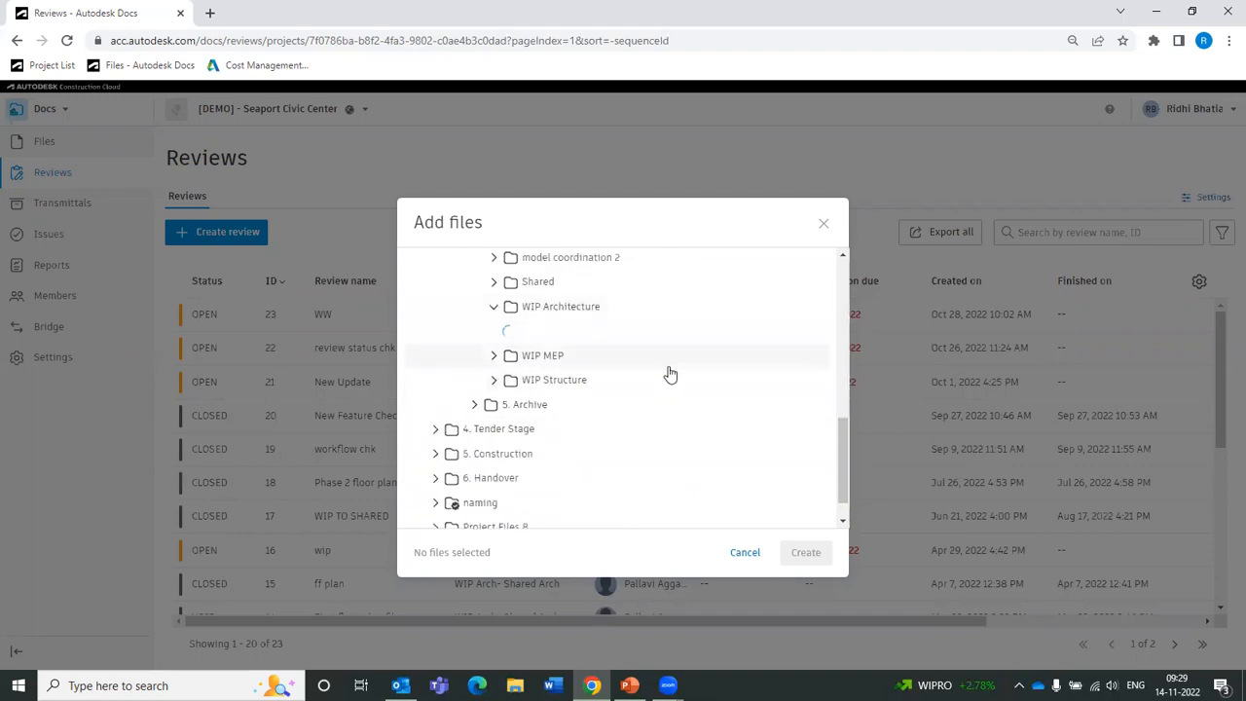
Step: Add Autodesk Docs.pptx and Copy of construction-schedule.xlsx from WIP Architecture as the files for review
click(532, 404)
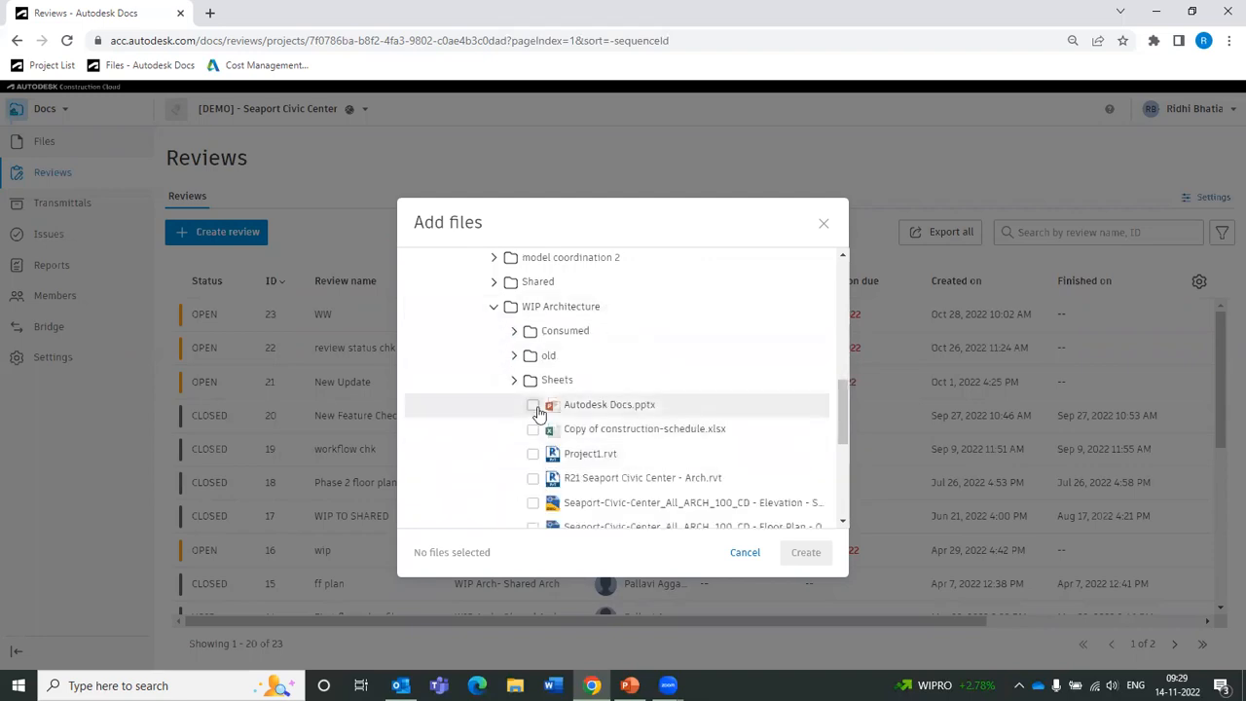
click(532, 429)
click(805, 552)
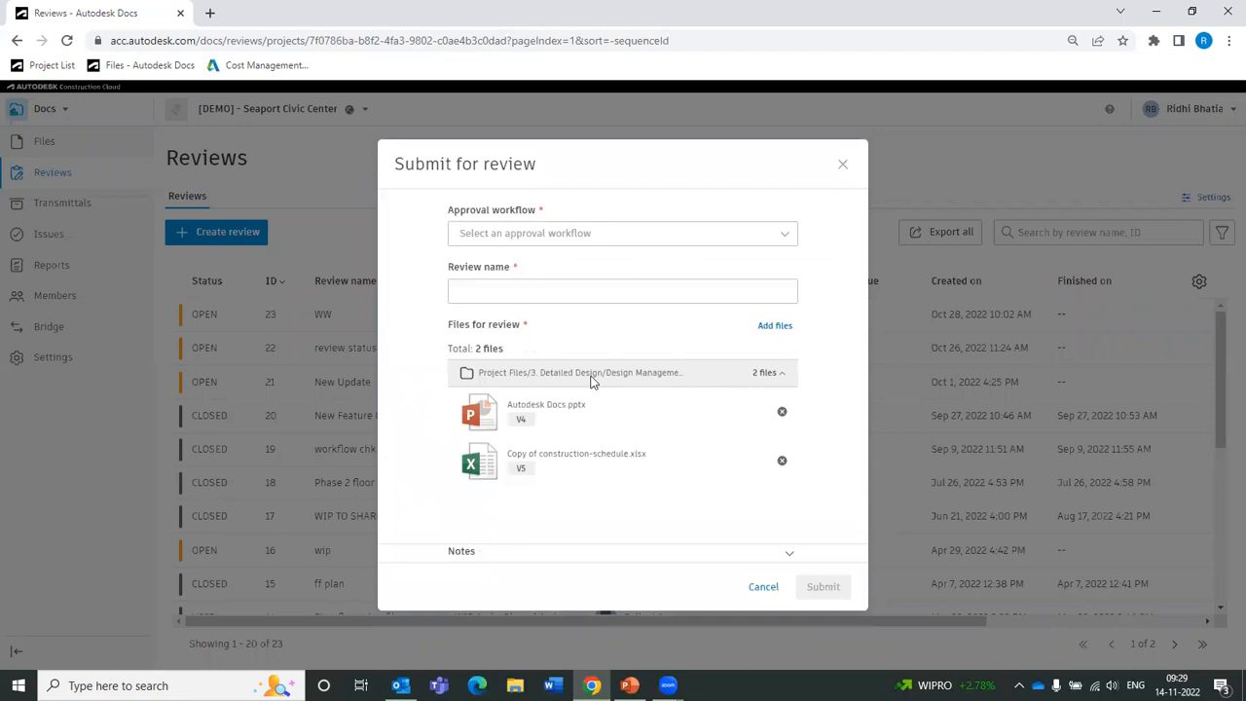
Step: Look through the approval workflows available for the submission and cancel the review
click(554, 235)
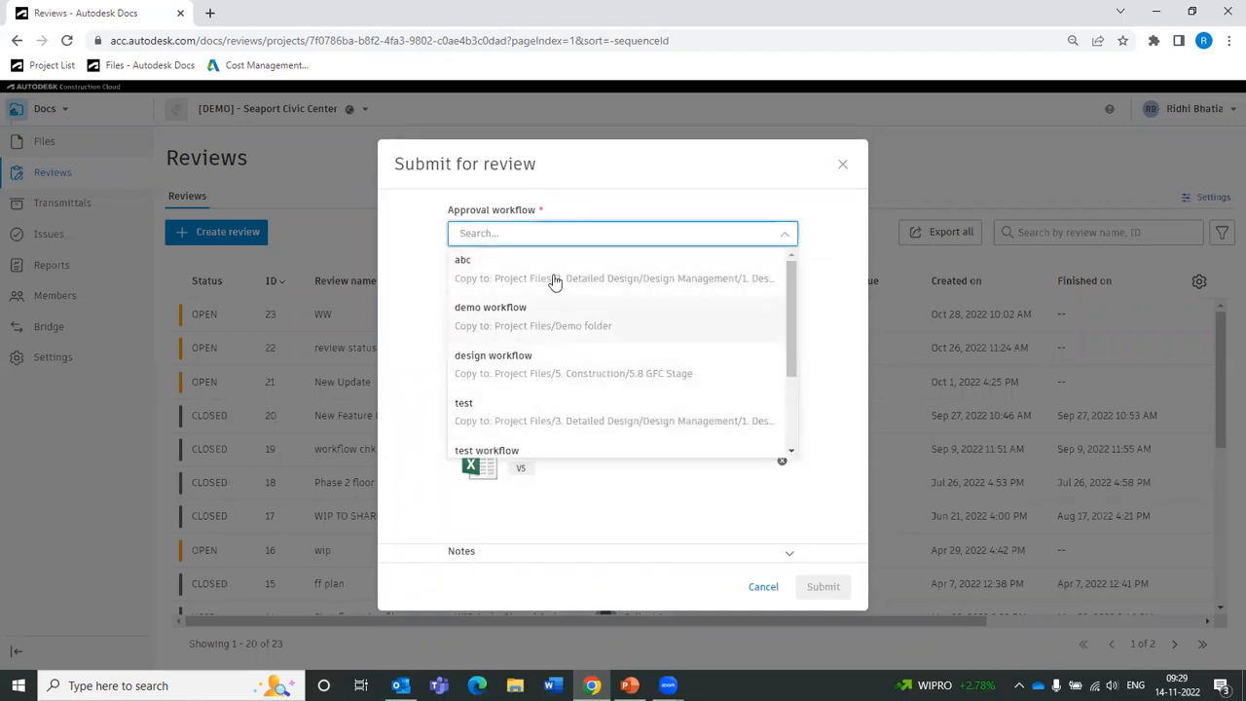
scroll(549, 321, down, 3)
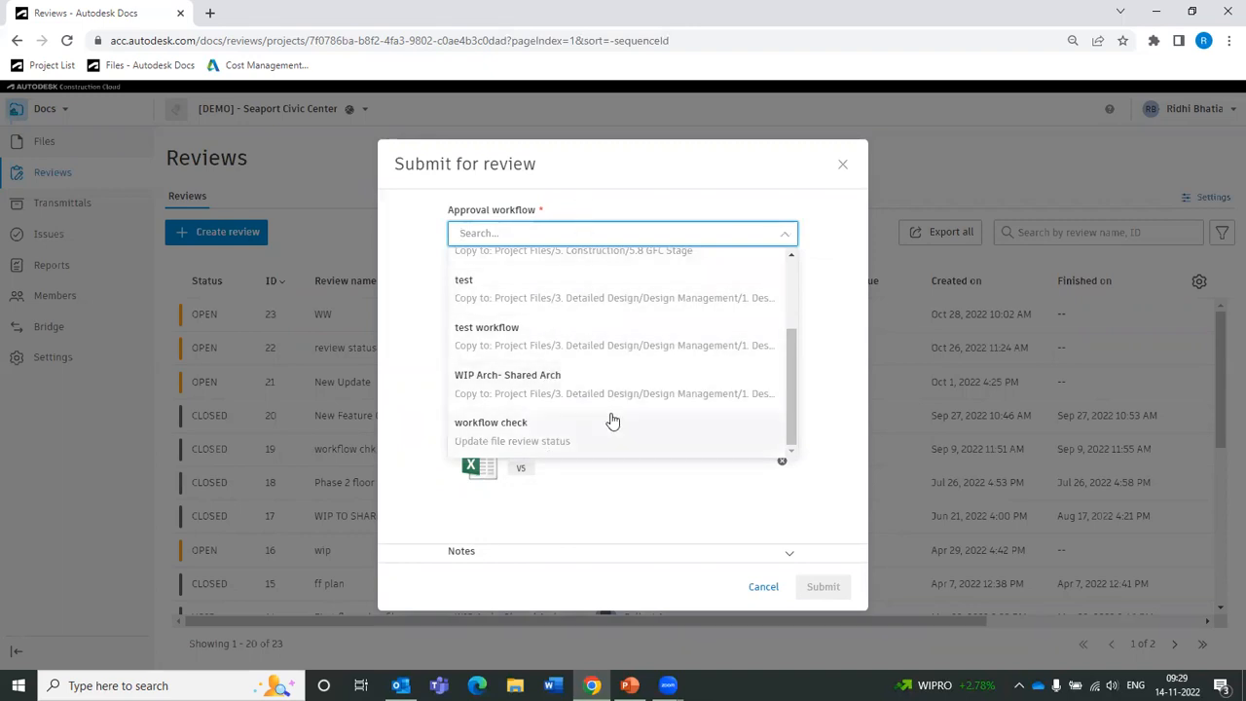
scroll(609, 419, up, 3)
click(845, 259)
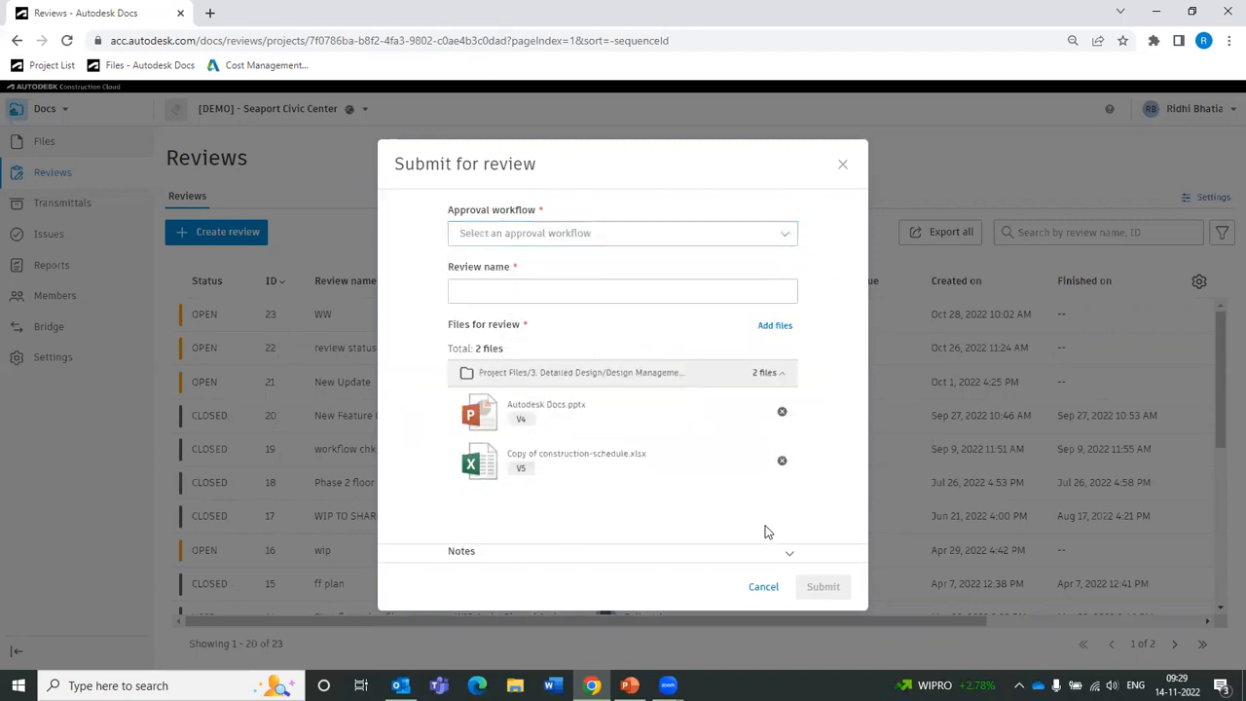
click(767, 586)
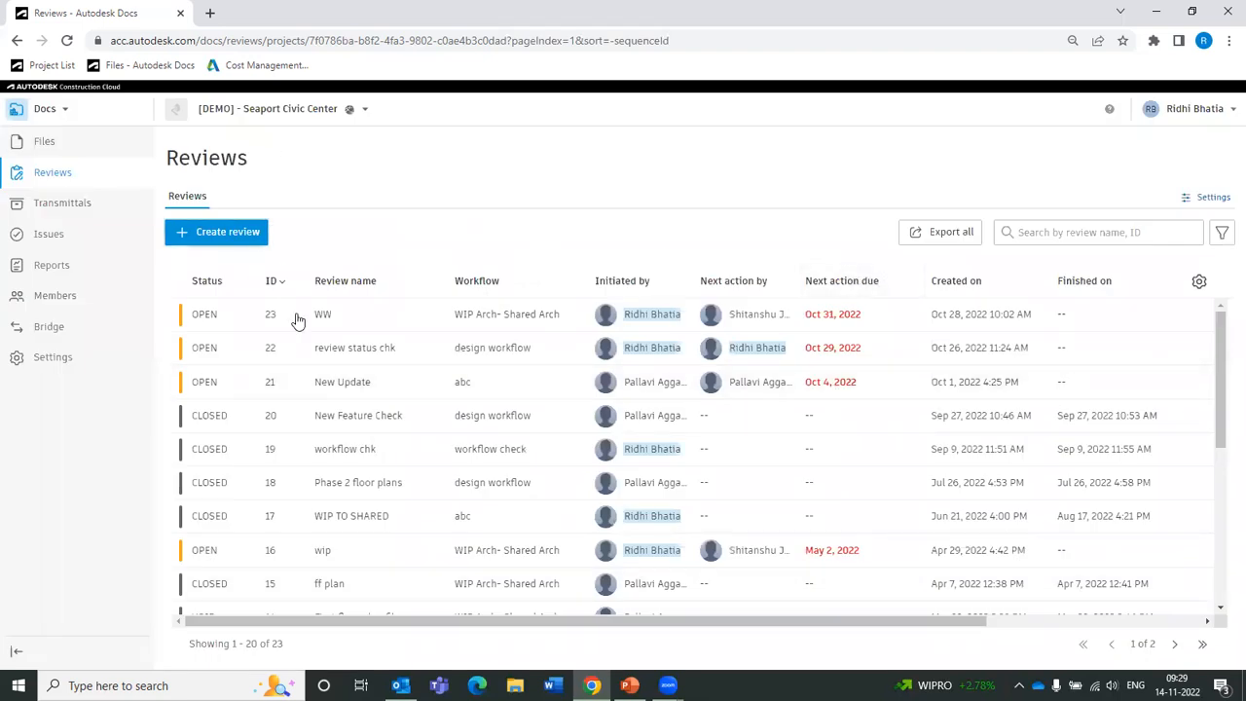
Step: Examine the details and progress of review #23 WW and return to the reviews list
click(216, 319)
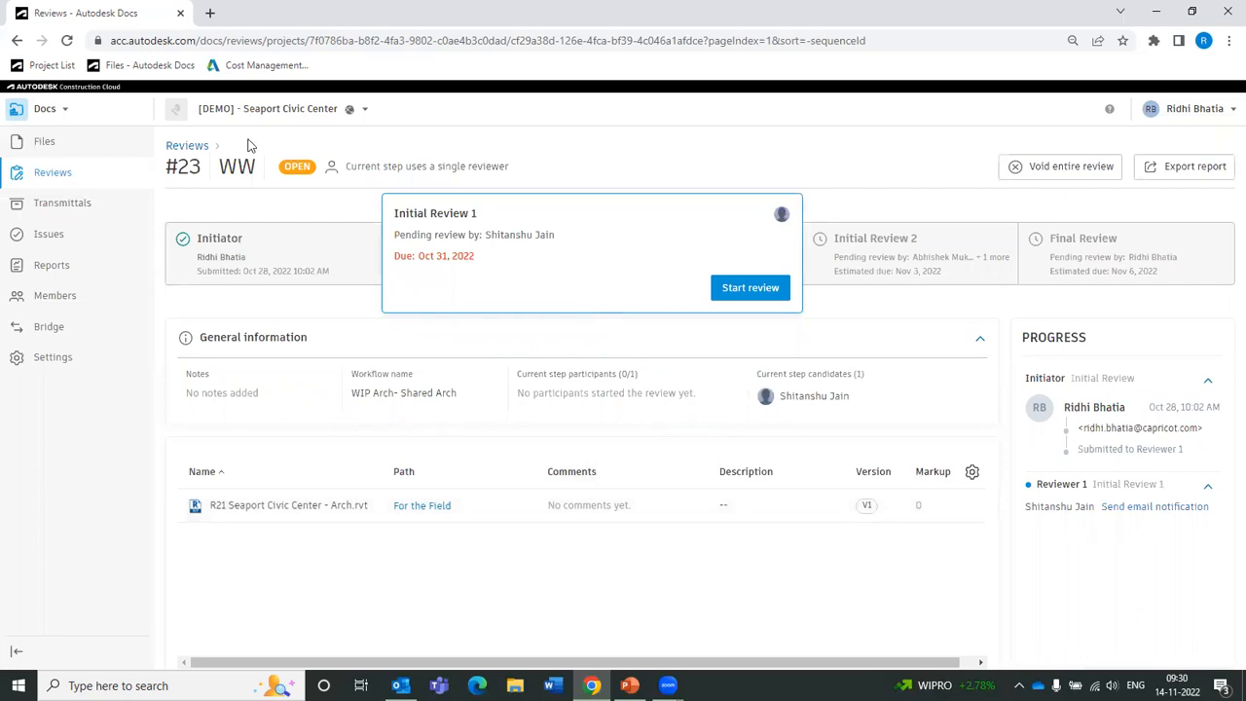
click(204, 146)
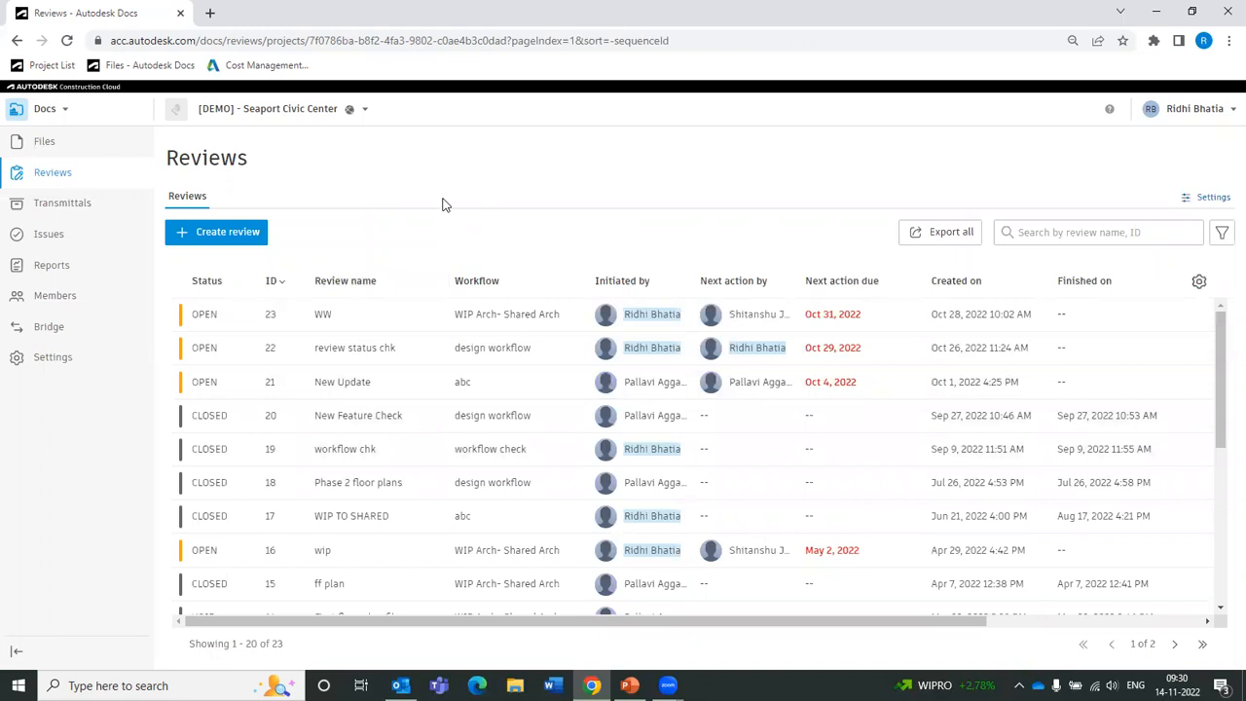
Step: Browse the project files to 3. Detailed Design, expand Design Management and open the 3.7 Shared folder
click(55, 151)
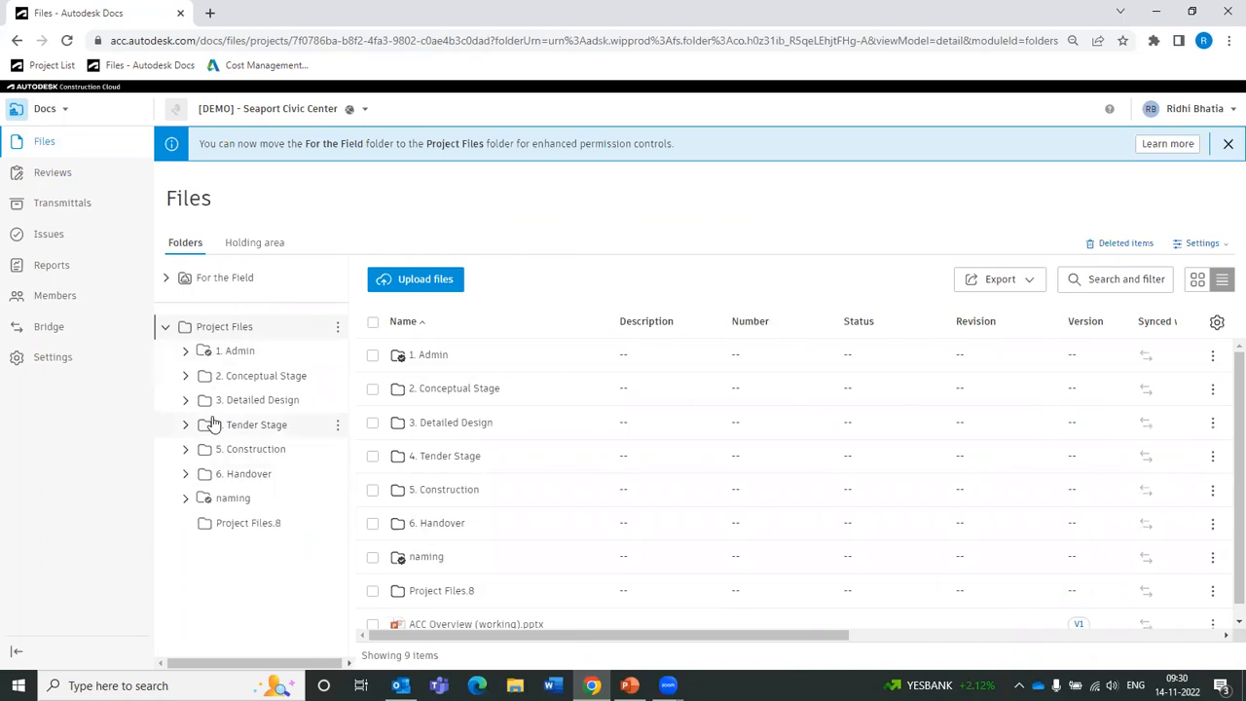
click(184, 401)
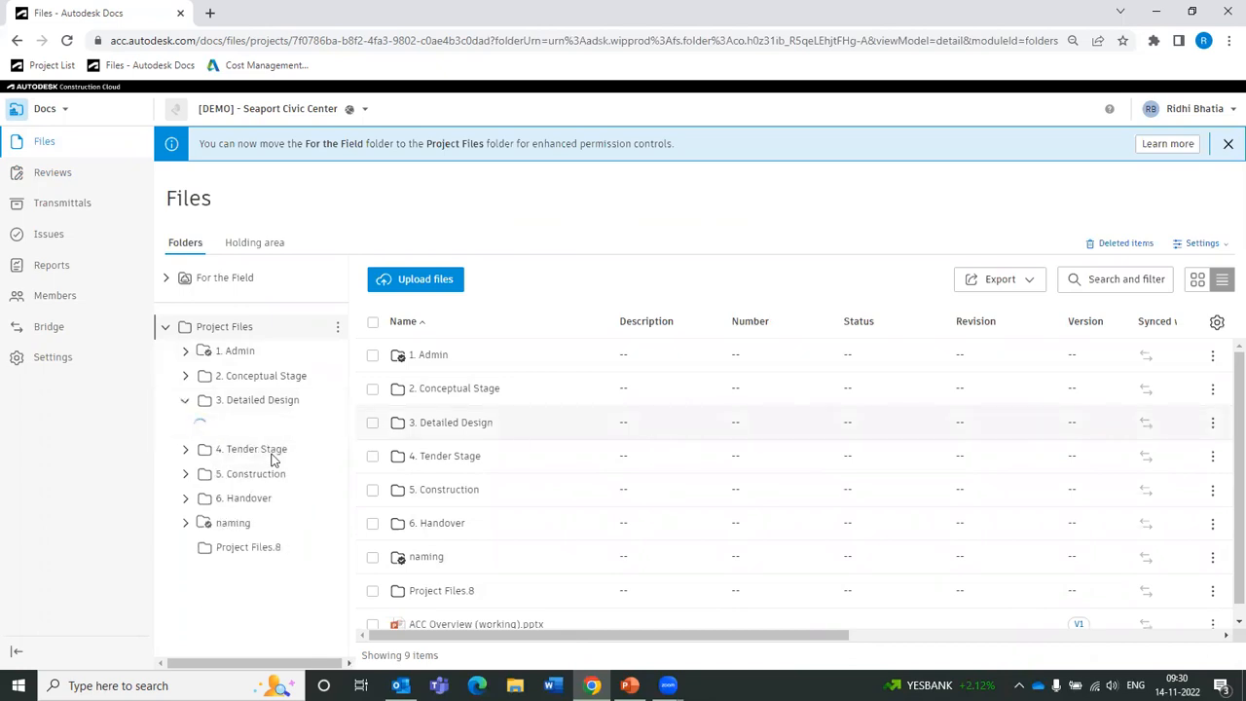
scroll(249, 475, down, 1)
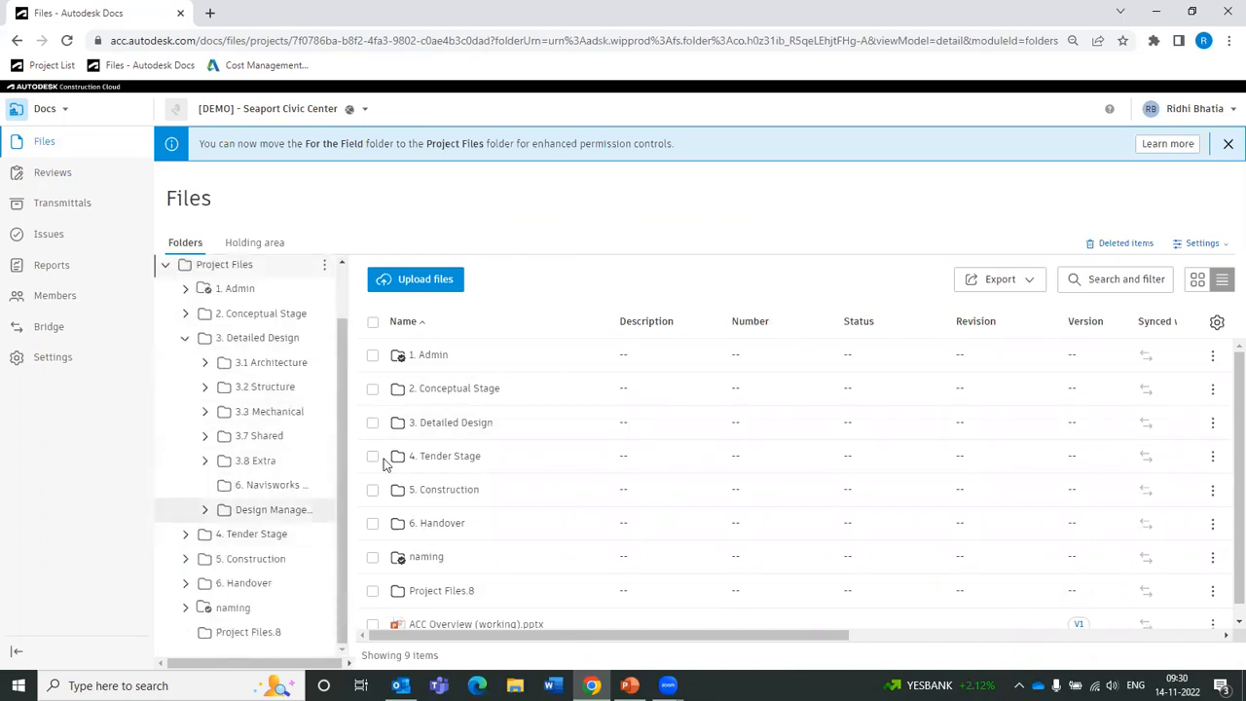
click(251, 443)
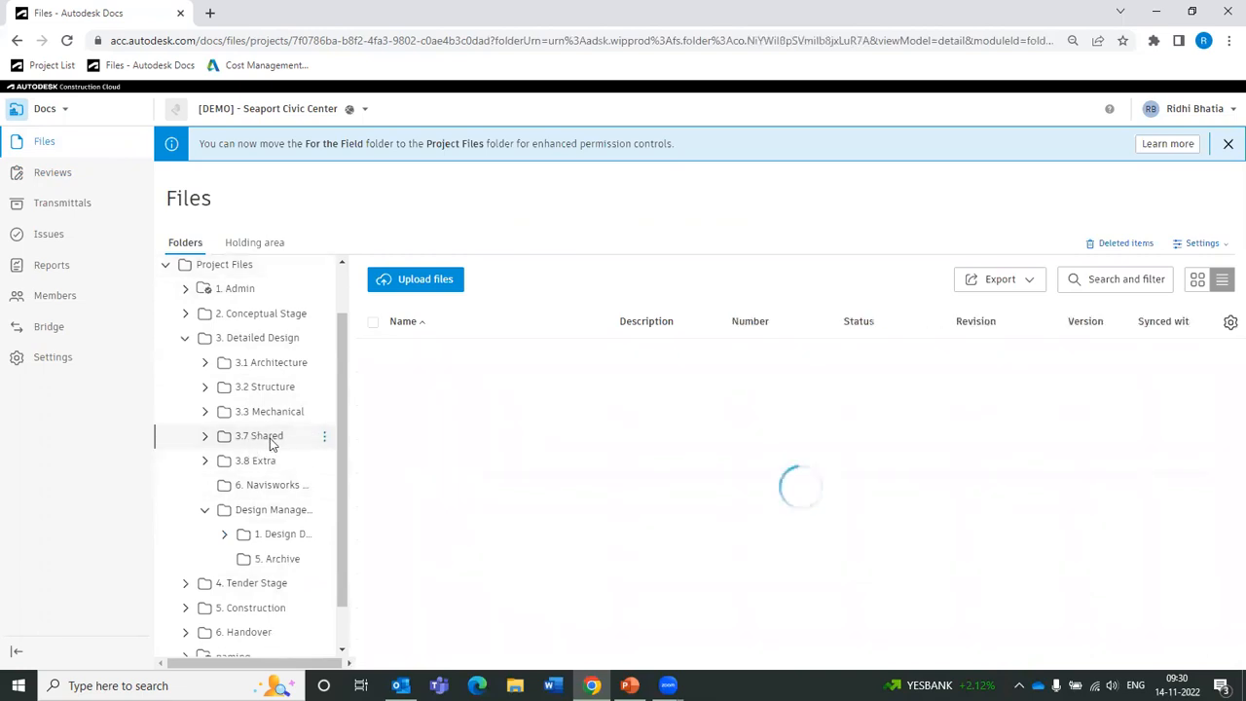